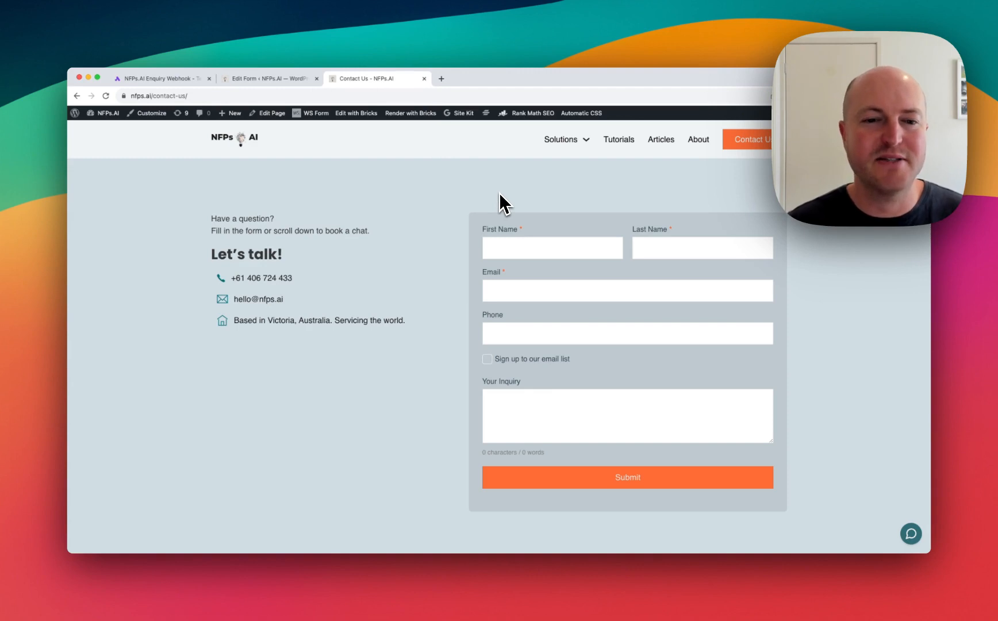
Check the contact form's name field, and open the Webhook Trigger step of the NFPs.AI enquiry flow in Activepieces.
left_click(505, 242)
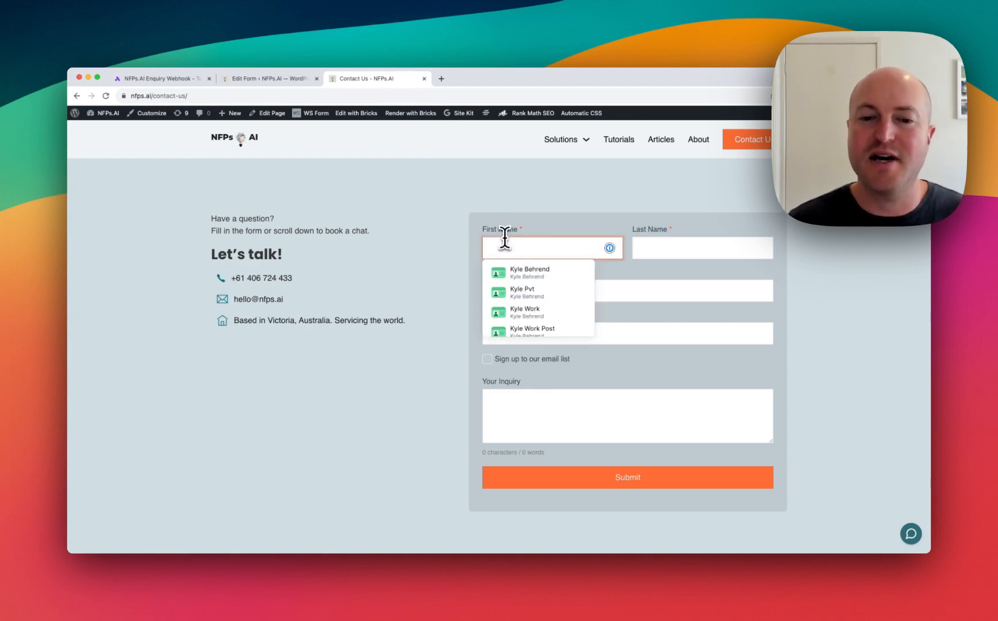
left_click(557, 219)
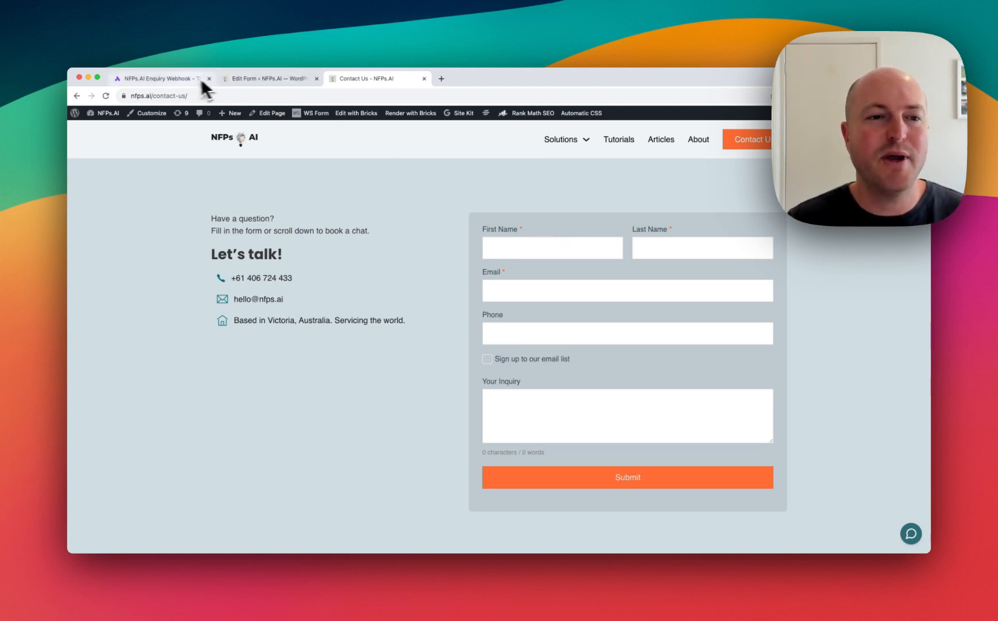
left_click(182, 78)
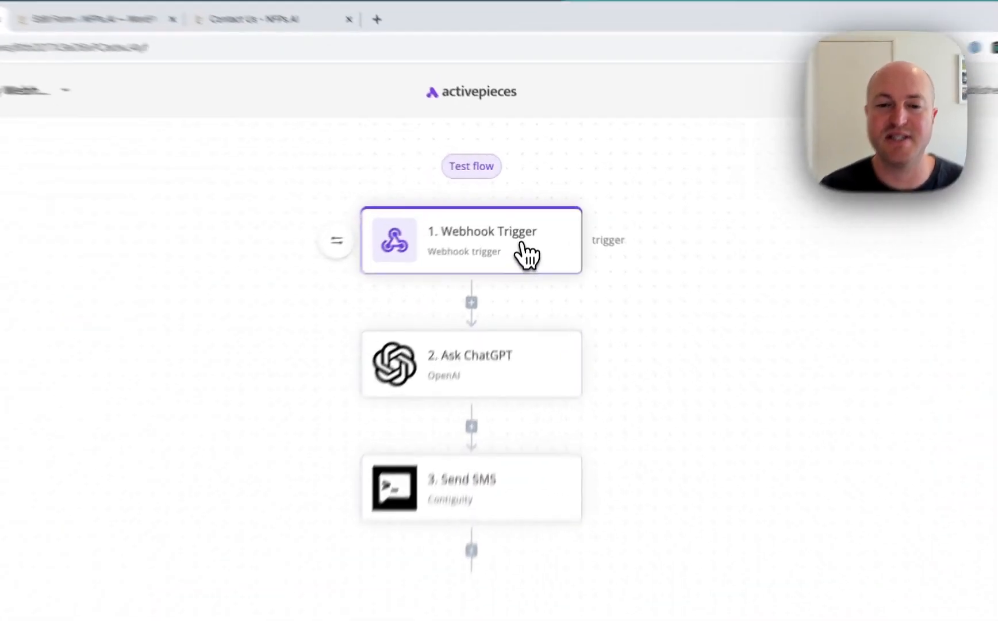
left_click(529, 216)
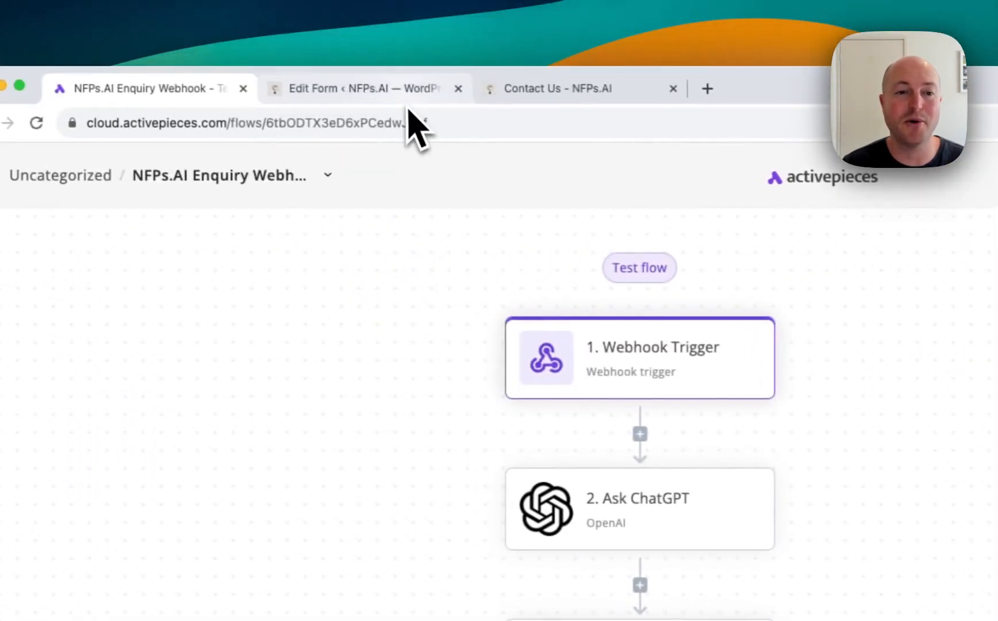
Switch to the WordPress form editor and review the form's Webhook action settings, including its endpoint URL and field mapping.
left_click(397, 92)
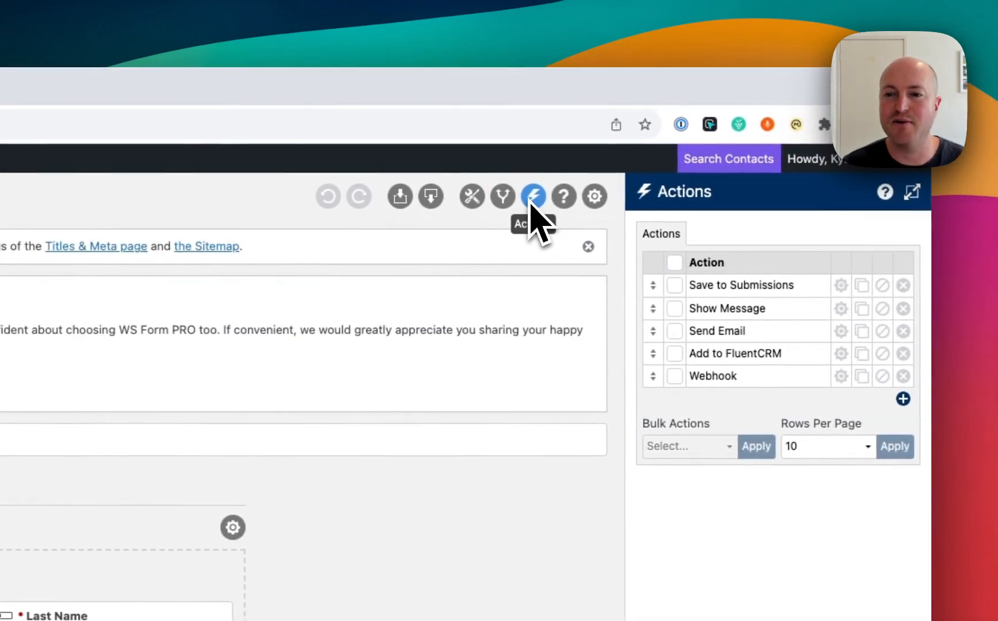
left_click(841, 376)
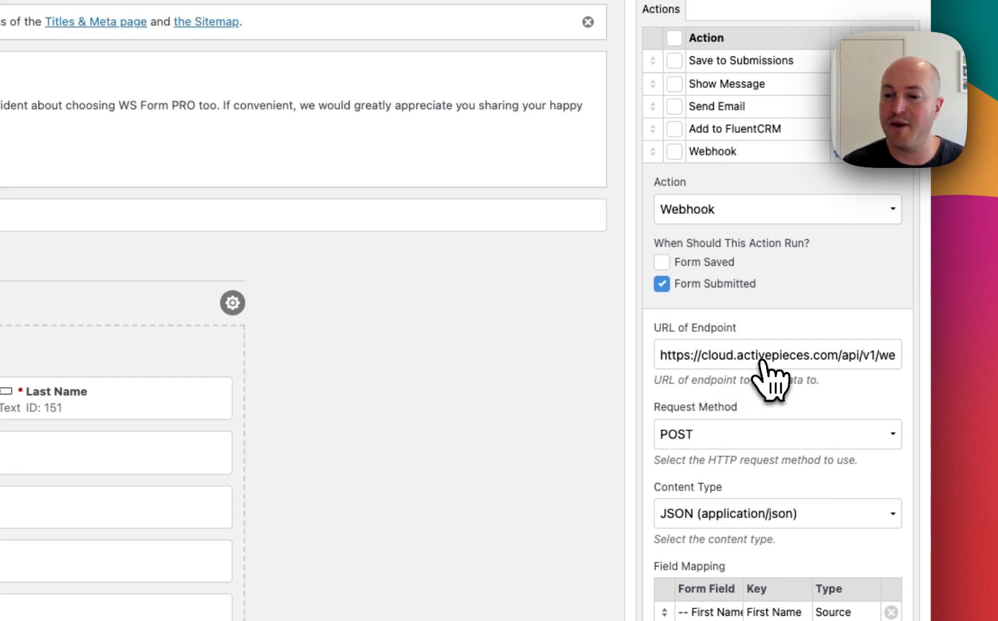
scroll(770, 378, "down", 8)
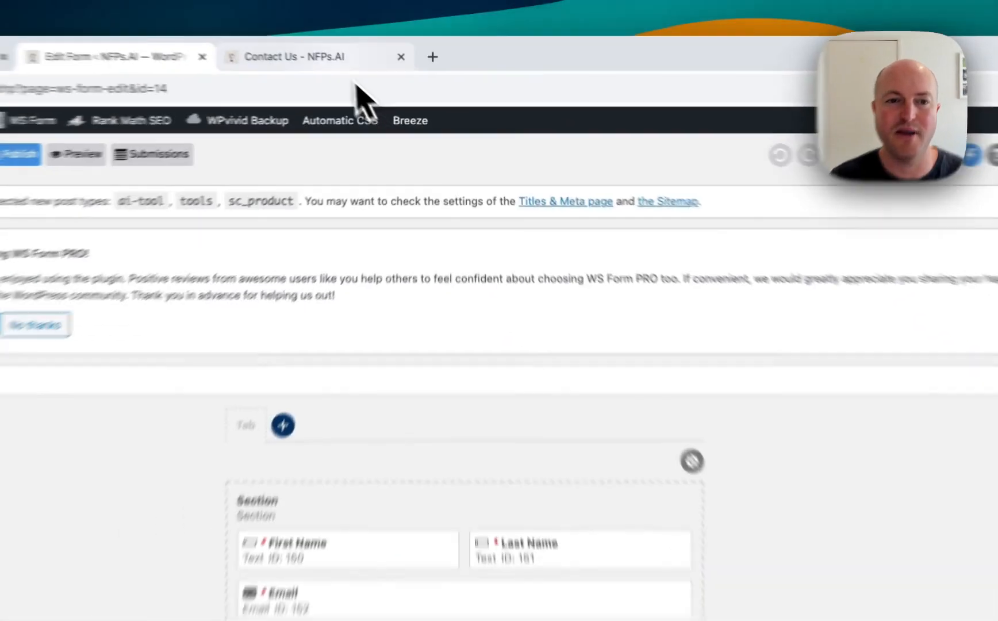
Return to the Activepieces flow and examine the Ask ChatGPT step's model, summarising instructions and inserted webhook Inquiry field.
left_click(334, 53)
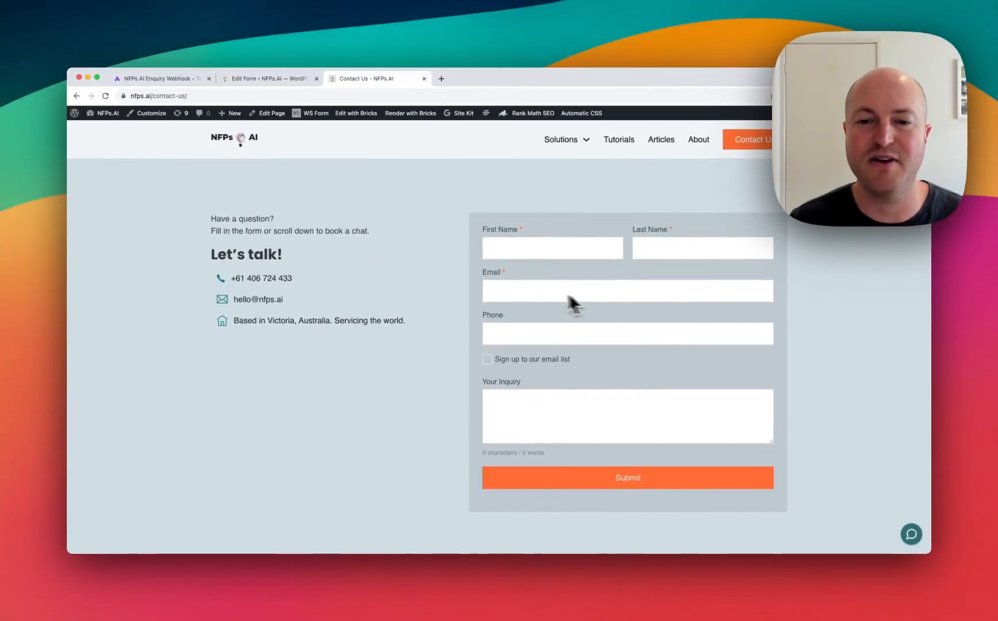
left_click(158, 78)
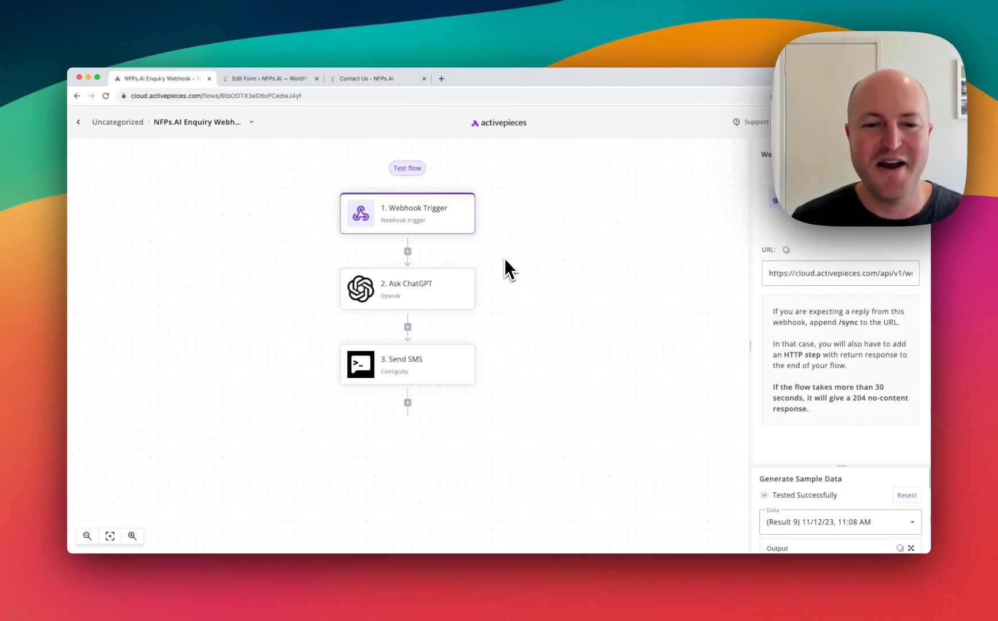
left_click(455, 288)
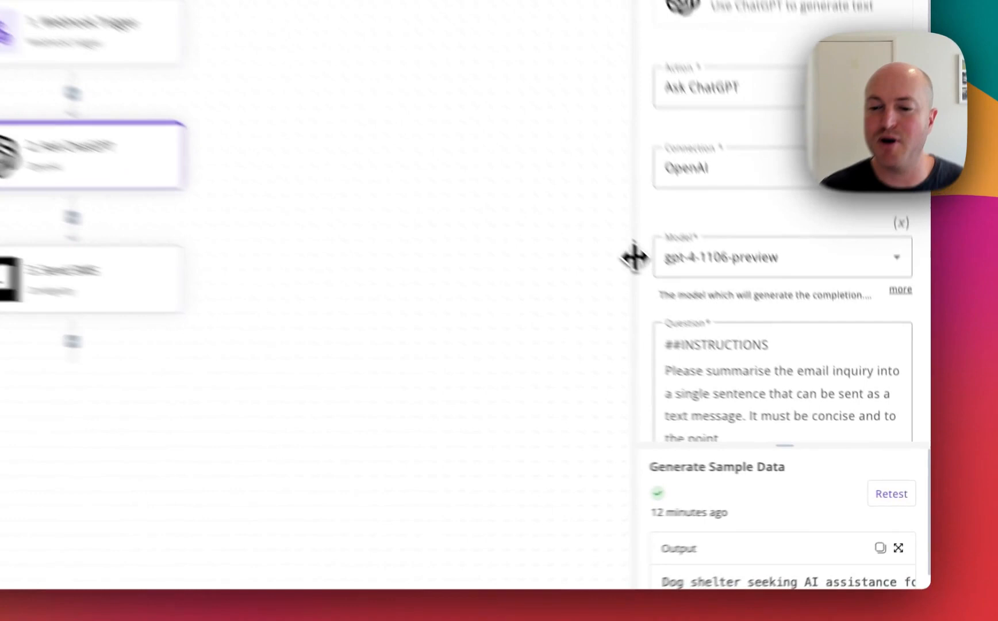
left_click_drag(749, 349, 674, 351)
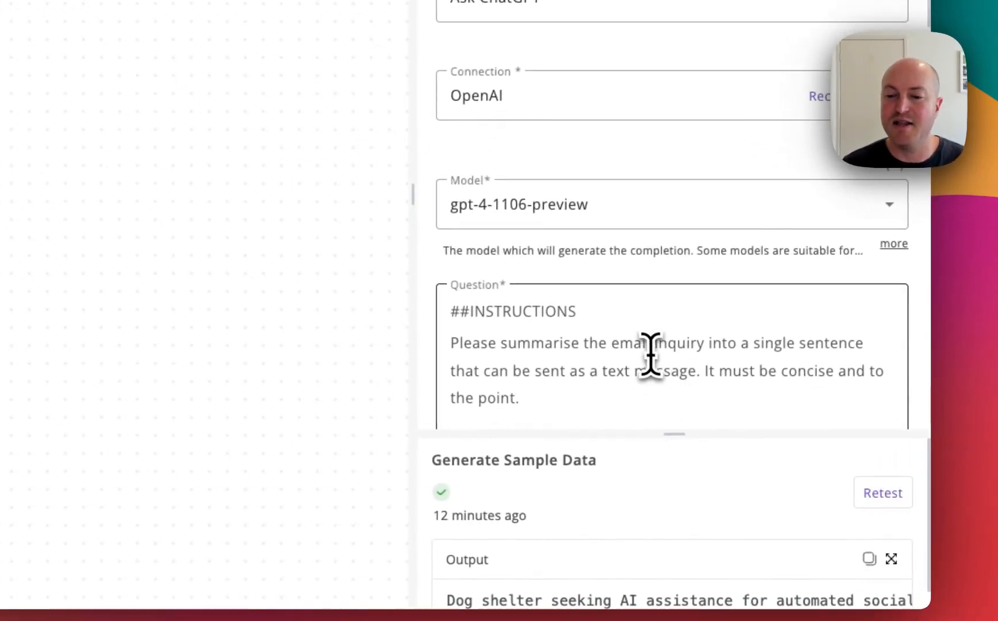
scroll(627, 356, "down", 3)
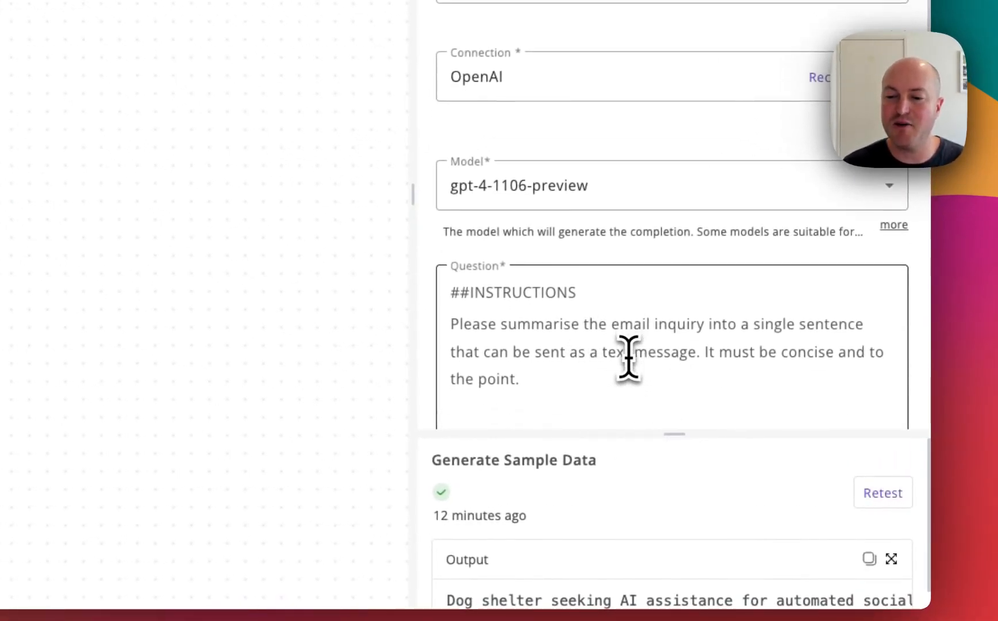
scroll(629, 357, "down", 2)
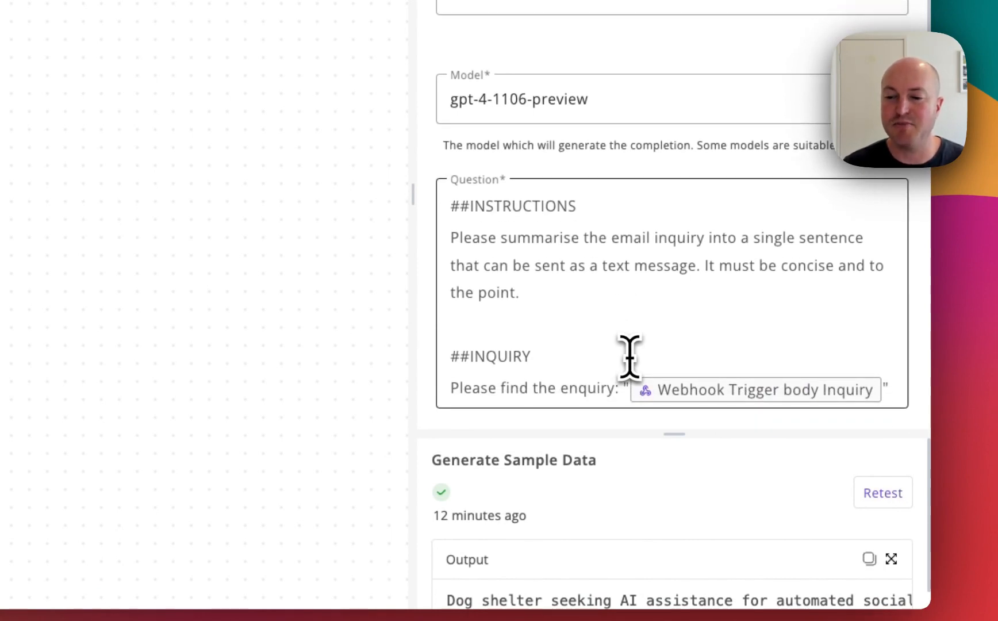
scroll(629, 356, "down", 2)
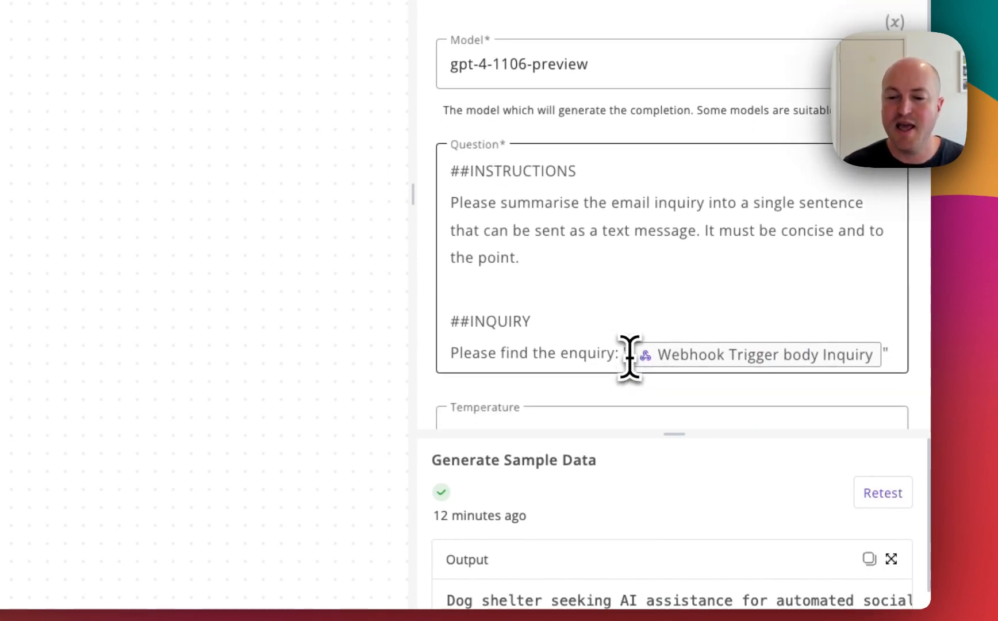
left_click(569, 385)
left_click(688, 389)
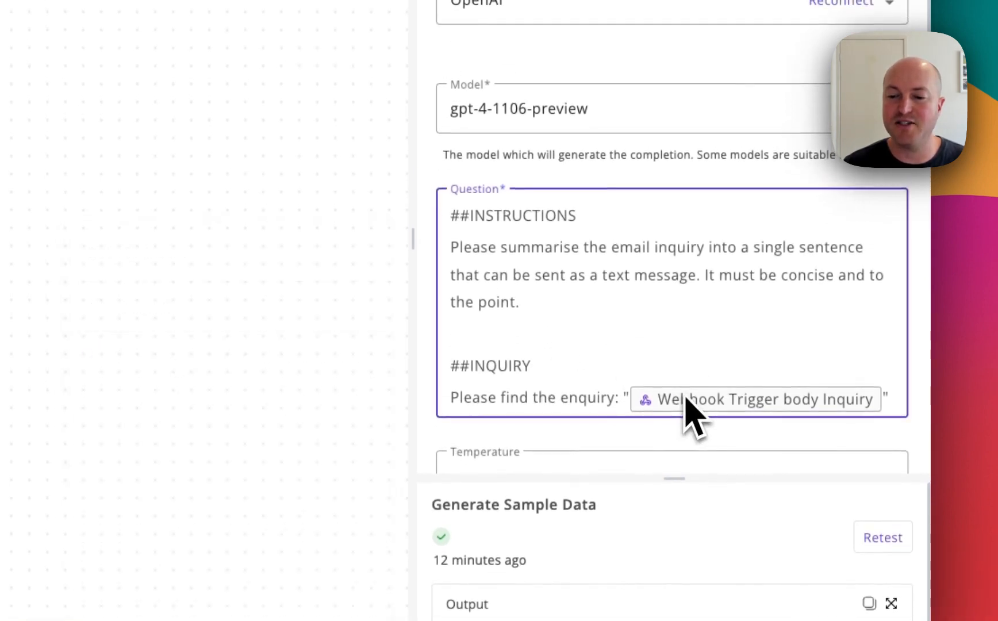
Enlarge the Webhook Trigger's sample data and read the full Inquiry text in its output.
left_click(294, 242)
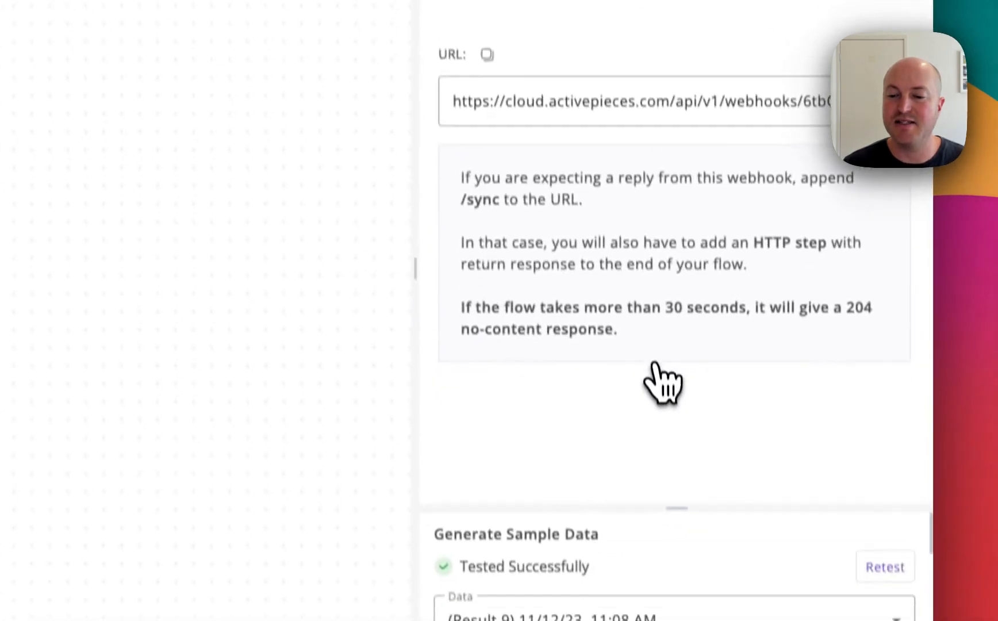
left_click_drag(677, 488, 683, 143)
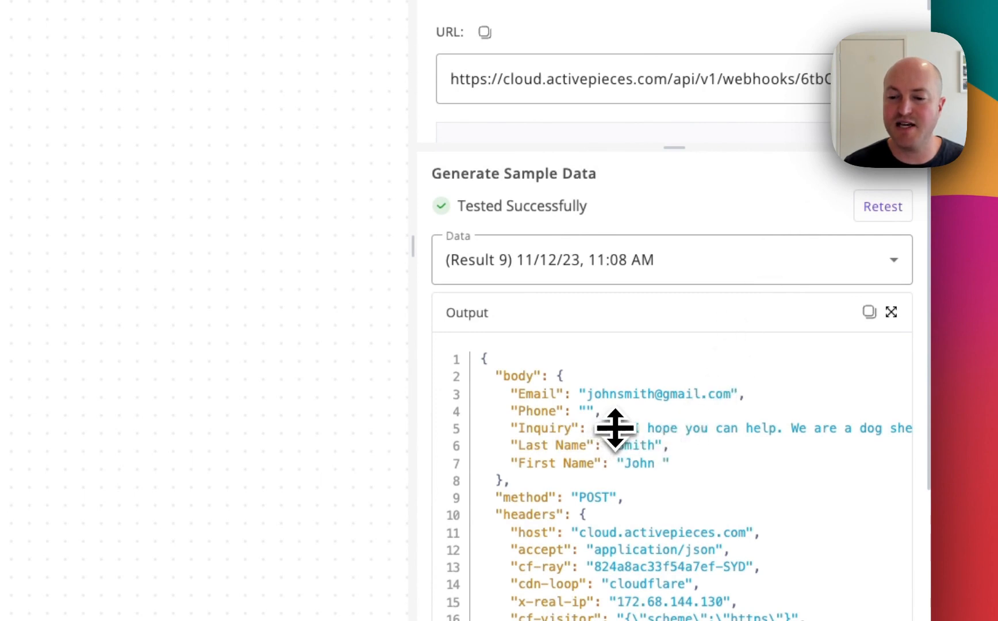
scroll(608, 430, "right", 5)
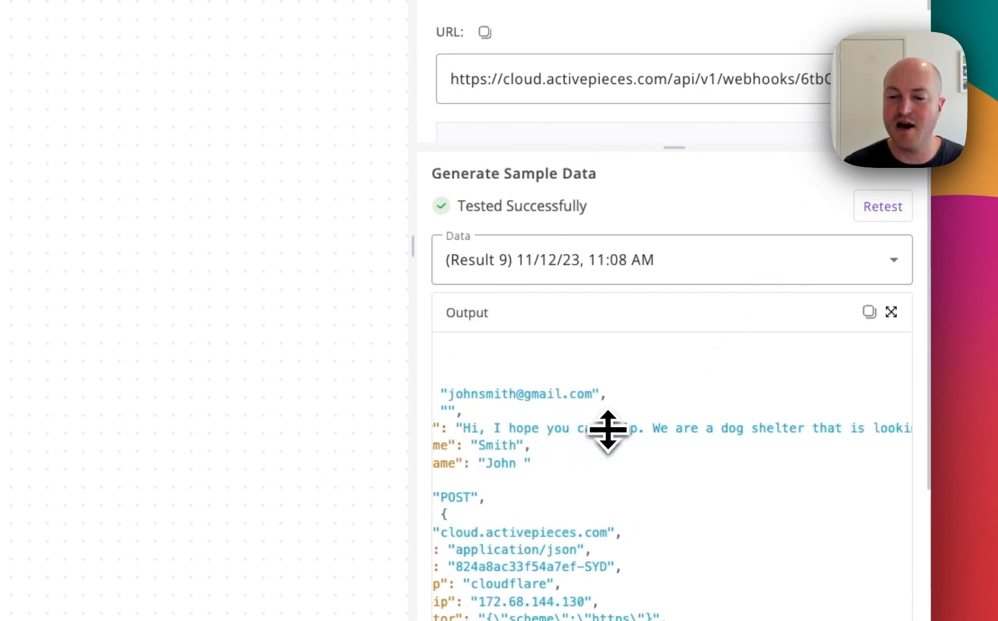
scroll(555, 432, "right", 2)
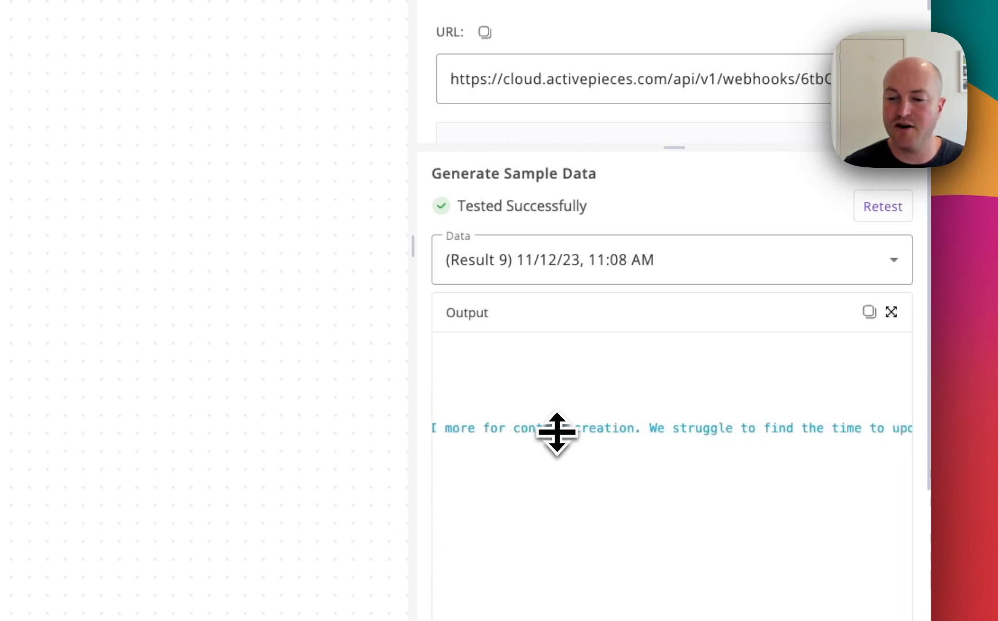
scroll(555, 433, "right", 10)
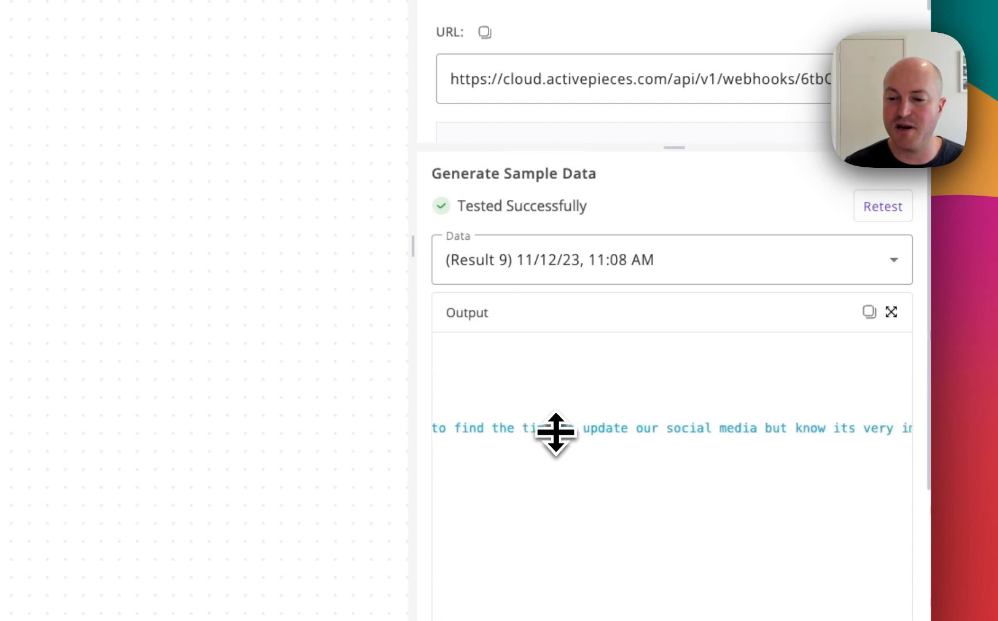
scroll(556, 433, "right", 11)
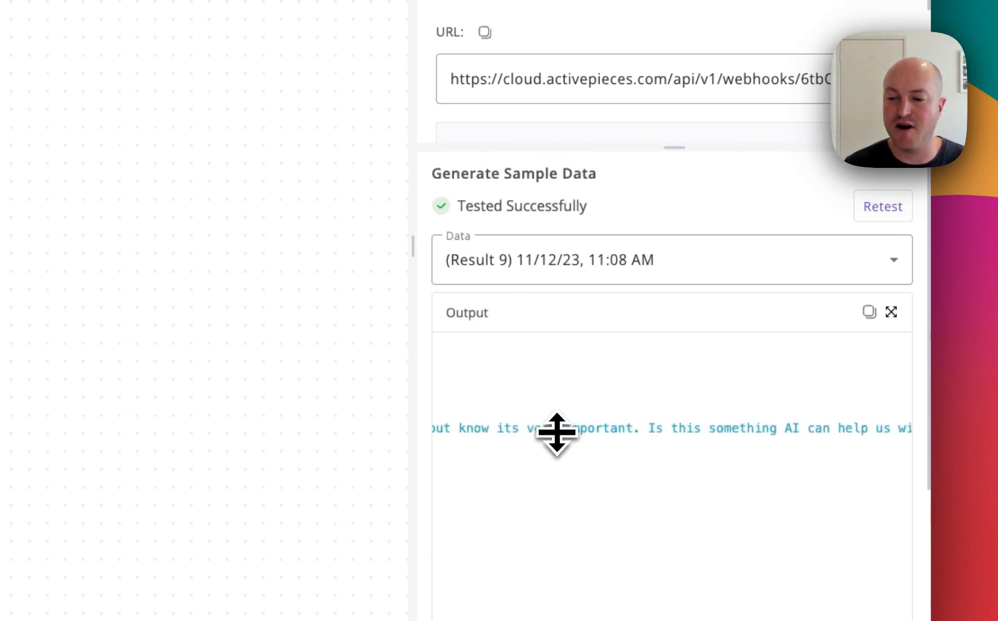
scroll(558, 432, "right", 5)
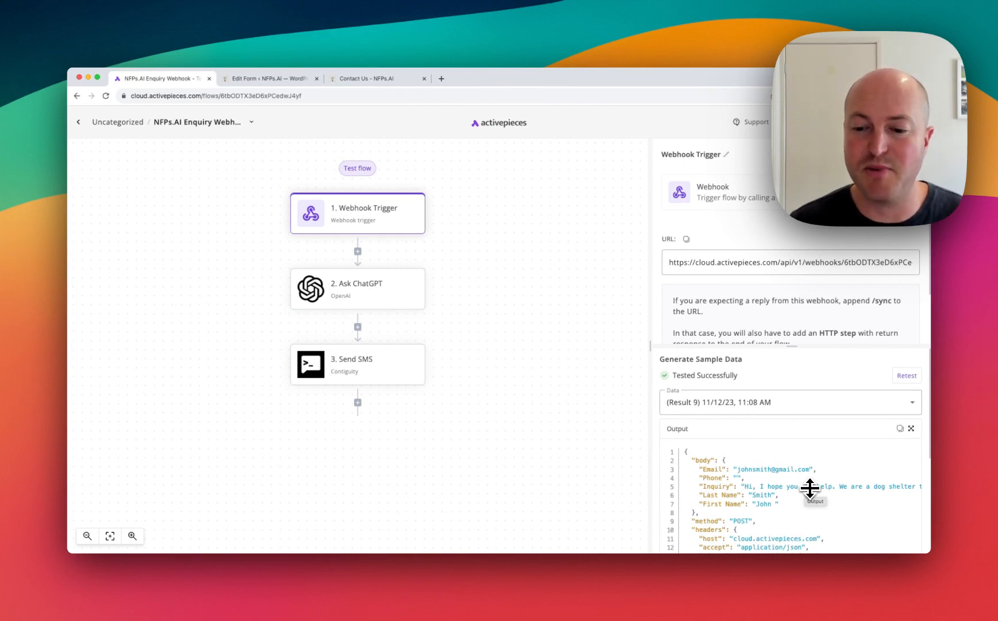
Review the models offered in the Ask ChatGPT step and reread its question prompt.
left_click(393, 306)
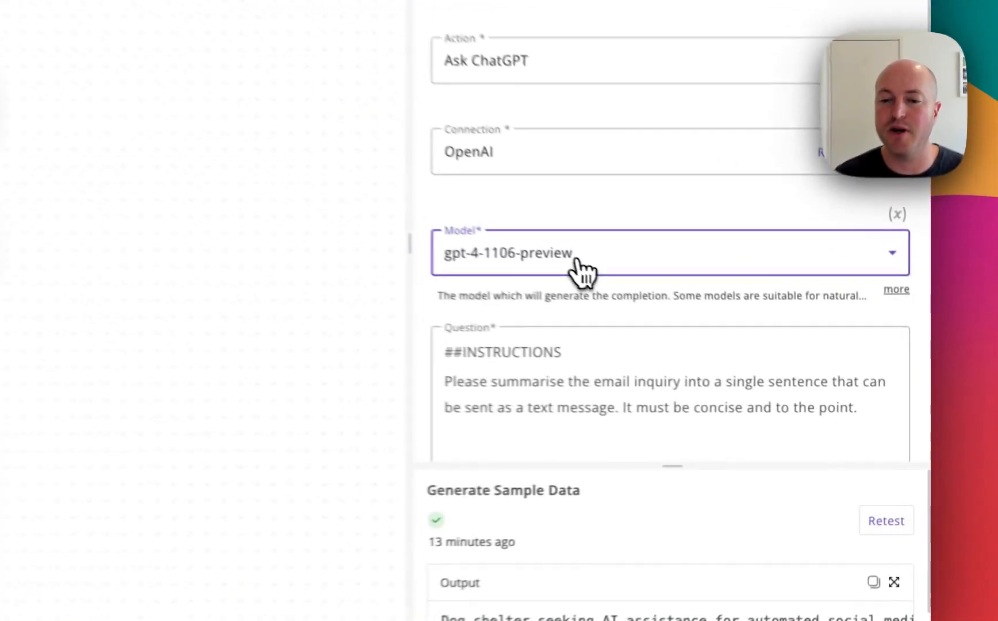
left_click(740, 355)
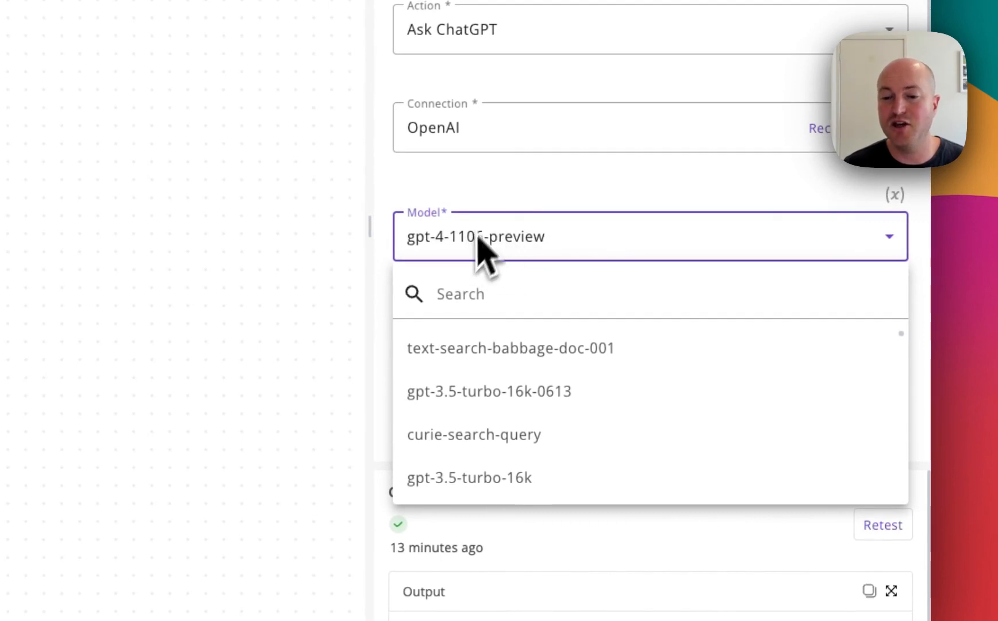
left_click(510, 183)
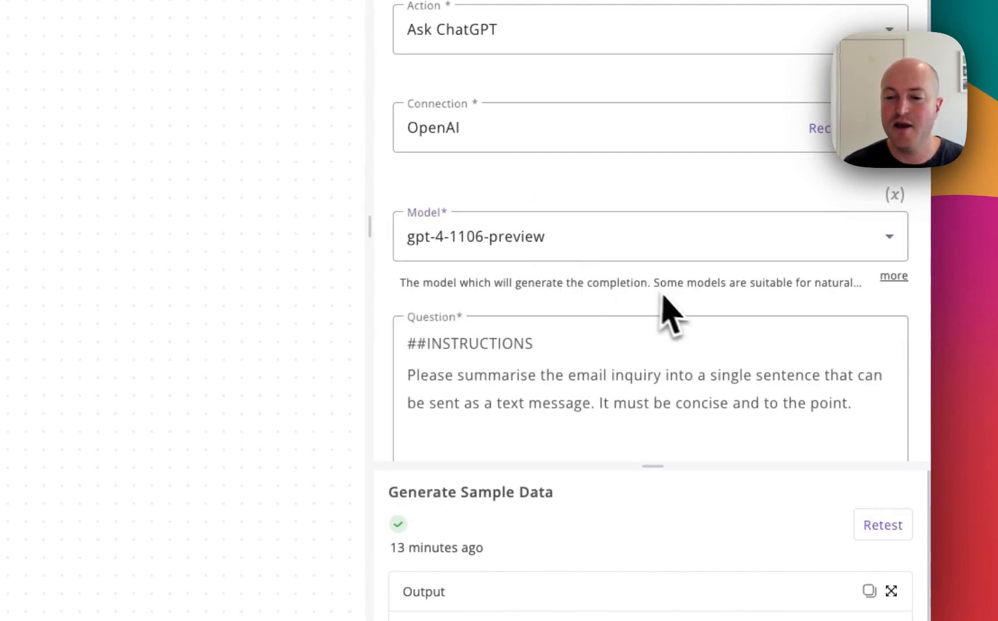
scroll(664, 399, "down", 2)
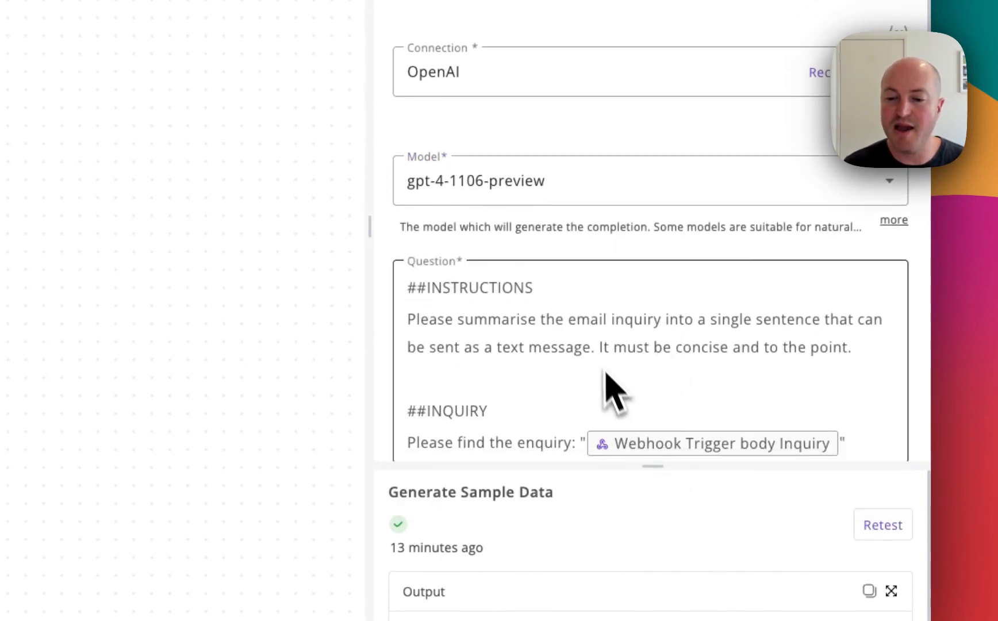
scroll(609, 392, "down", 2)
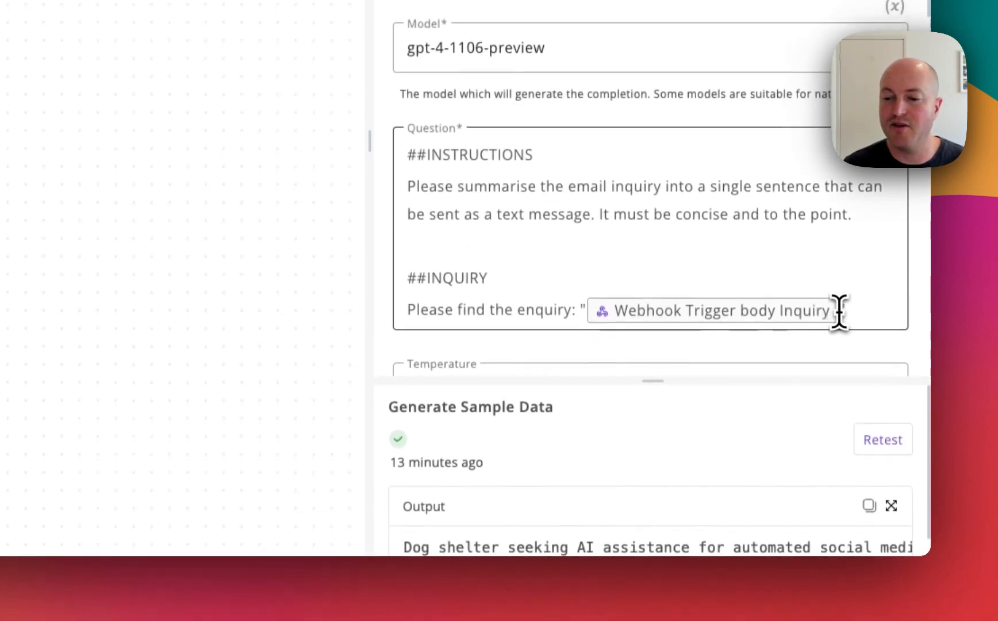
Expand the Webhook Trigger body fields available for insertion in the question, and read the Ask ChatGPT step's sample output.
left_click(839, 312)
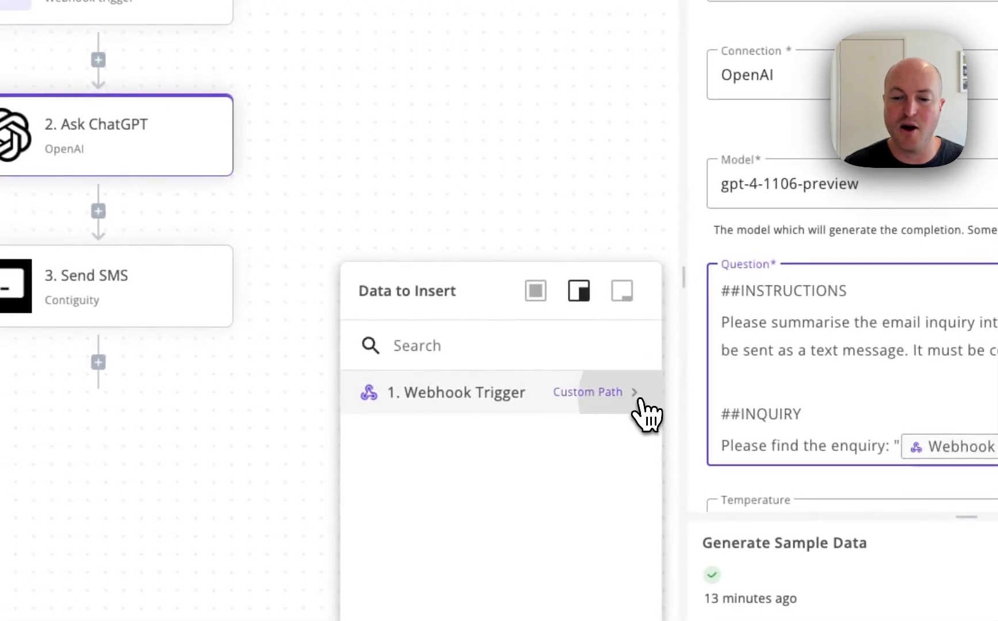
left_click(607, 387)
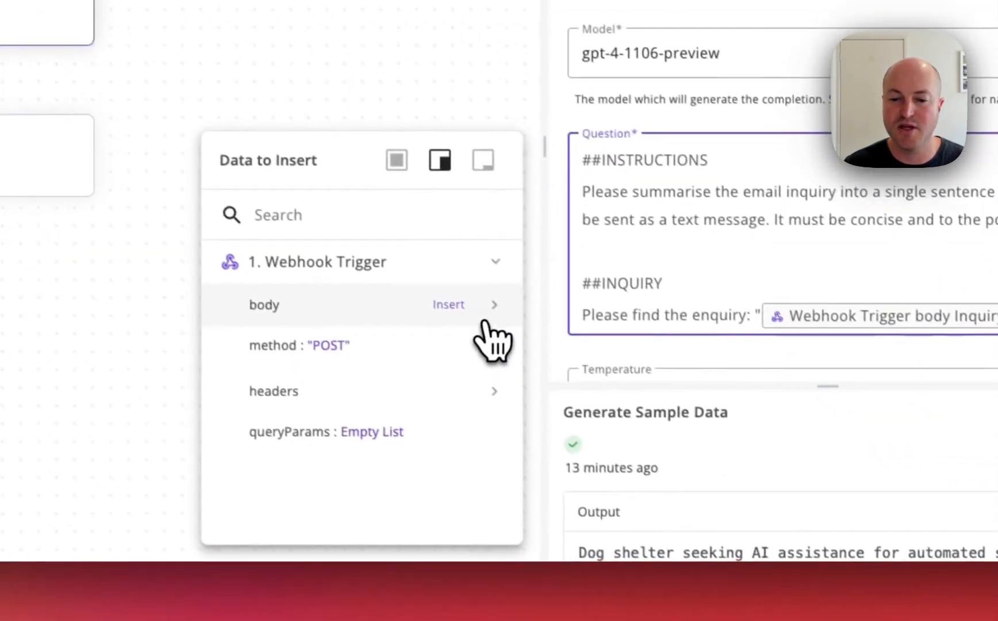
left_click(491, 305)
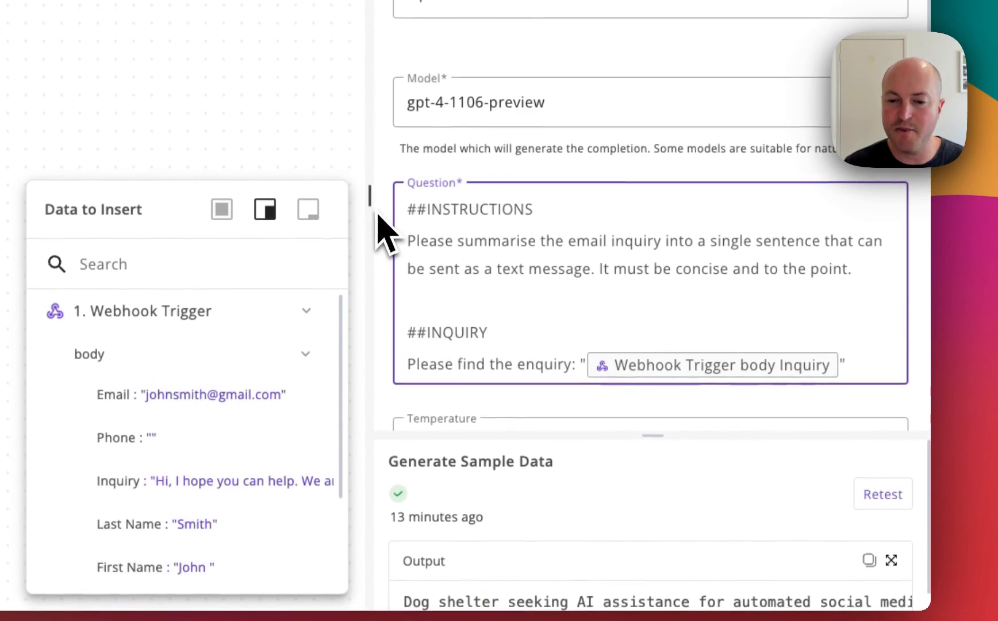
left_click_drag(569, 447, 644, 198)
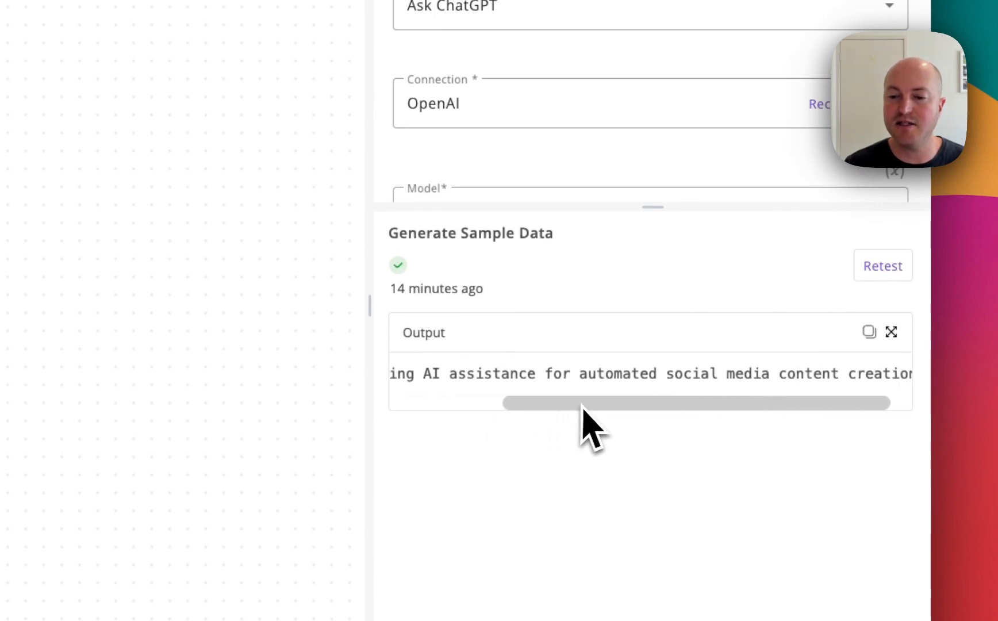
left_click_drag(593, 404, 440, 413)
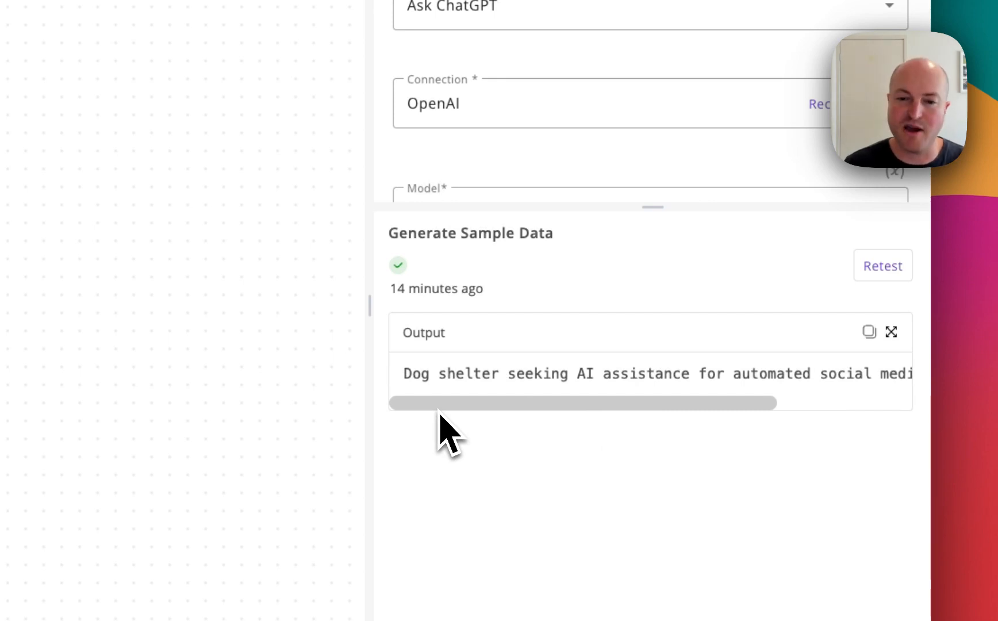
Open the Send SMS step and enlarge its settings to review the connection, recipient number and message content.
left_click(297, 298)
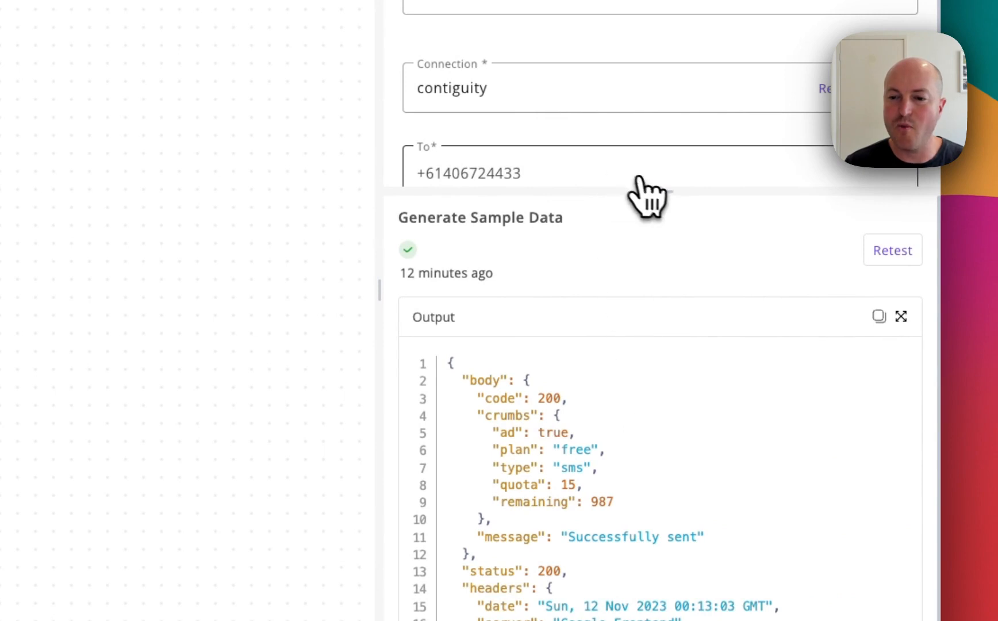
left_click_drag(661, 191, 655, 385)
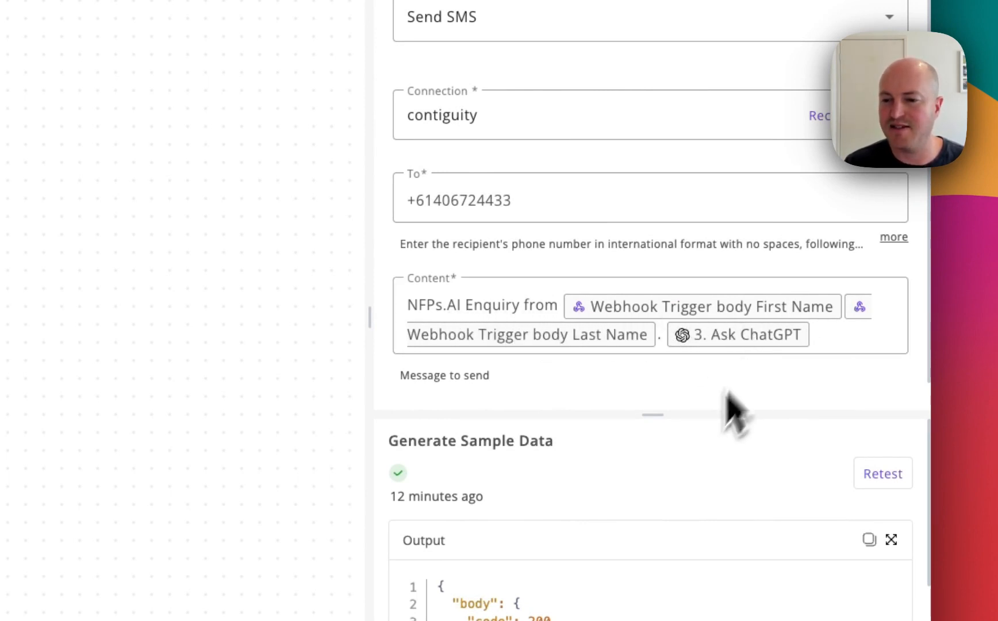
left_click_drag(650, 418, 660, 379)
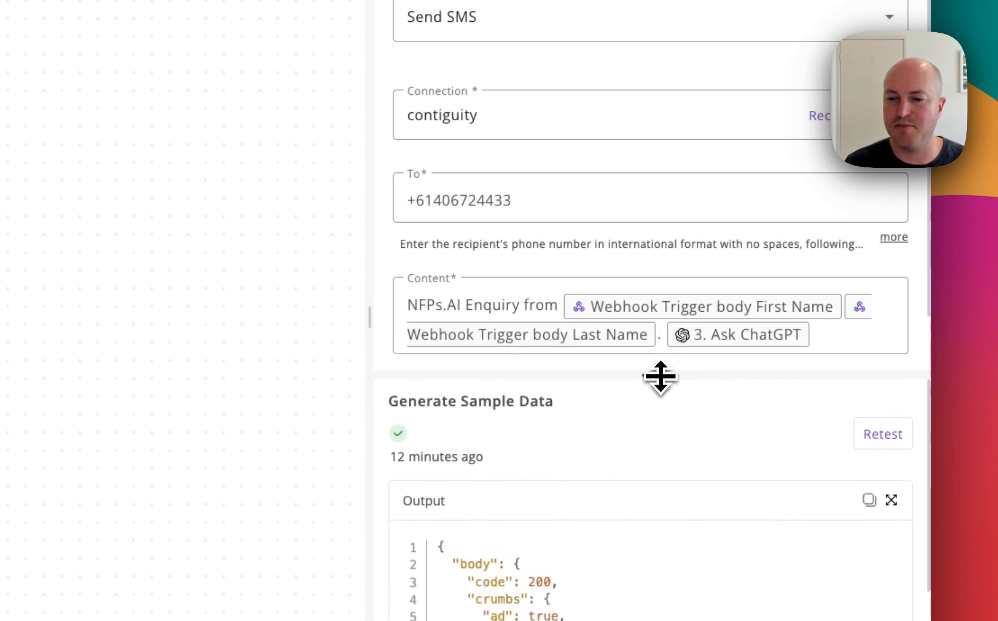
Browse the data available for the SMS content, expanding the Webhook Trigger body fields and checking the Ask ChatGPT entry.
left_click(820, 339)
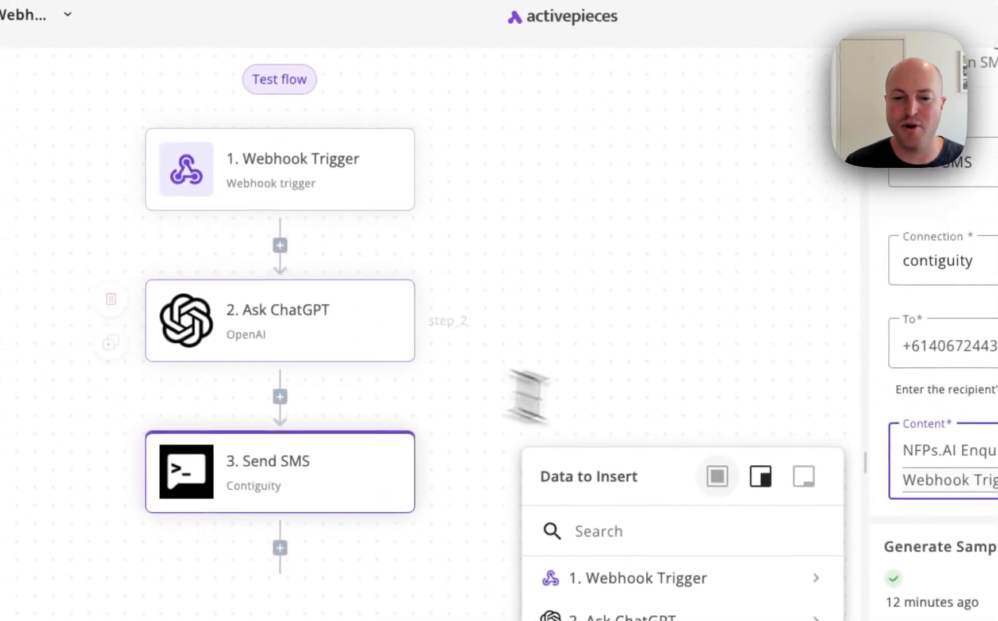
left_click(810, 578)
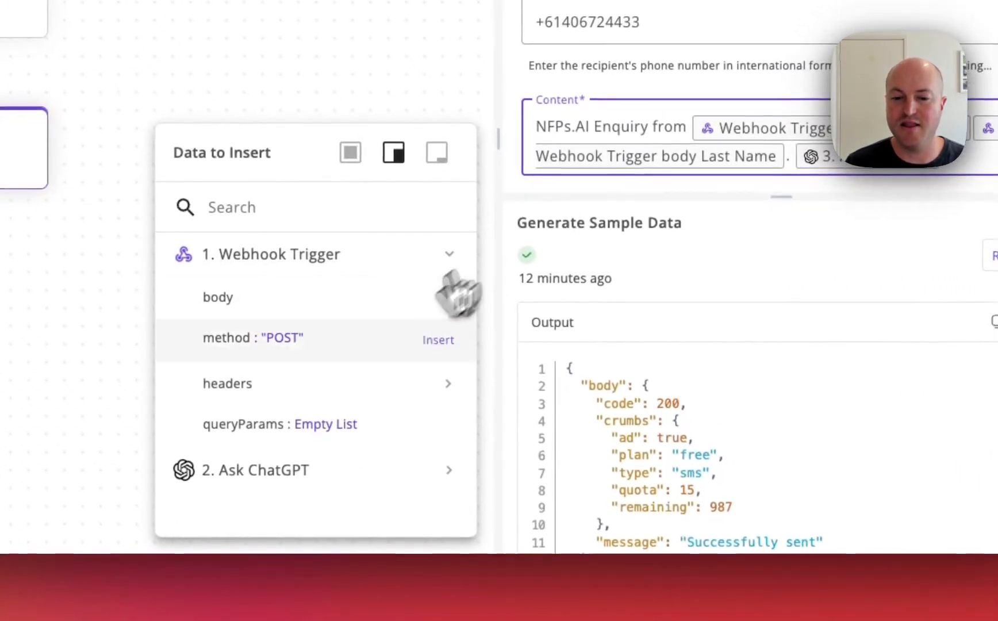
left_click(448, 296)
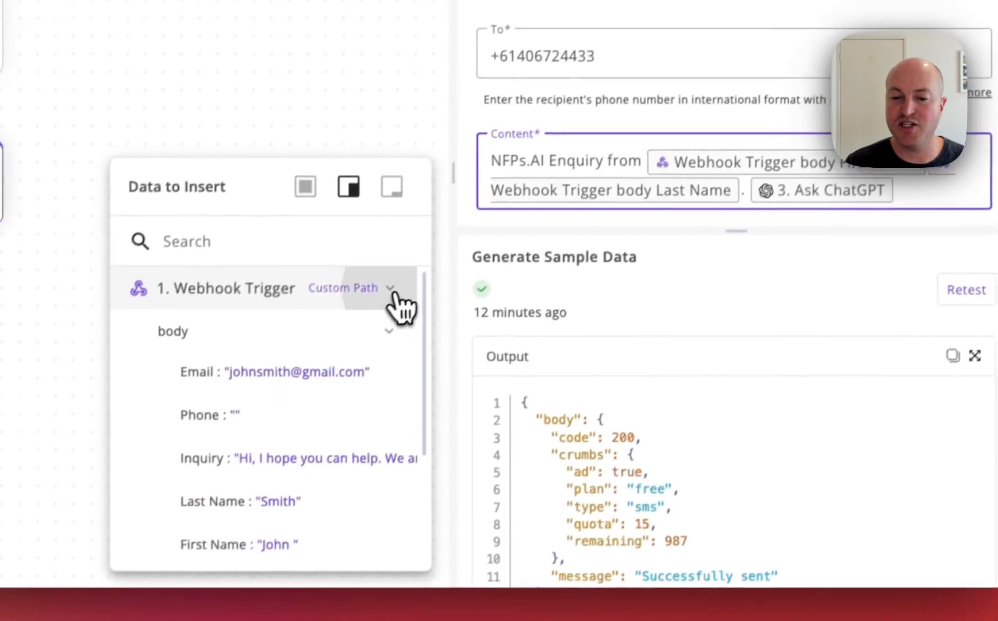
left_click(307, 402)
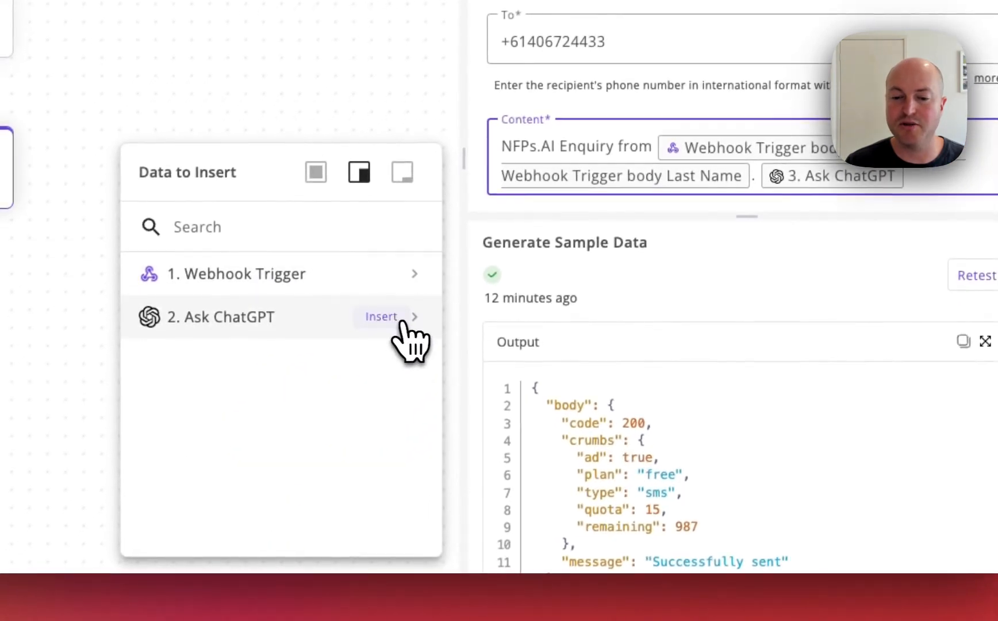
left_click(402, 322)
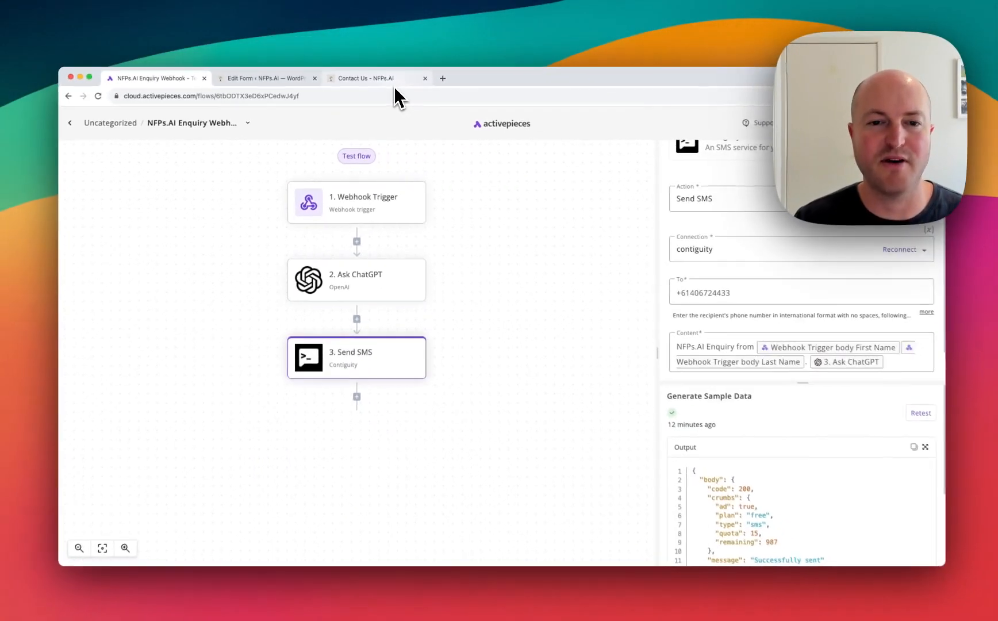
On the Contact Us page, fill in the name, email and phone, write an inquiry about an AI workshop for a nonprofit, and submit it.
left_click(393, 85)
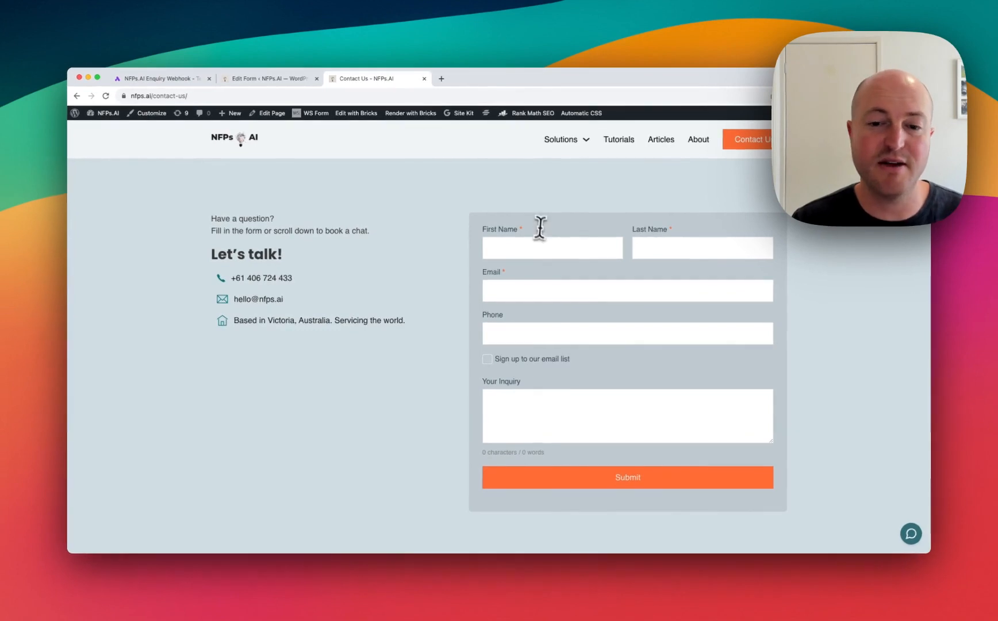
left_click(546, 252)
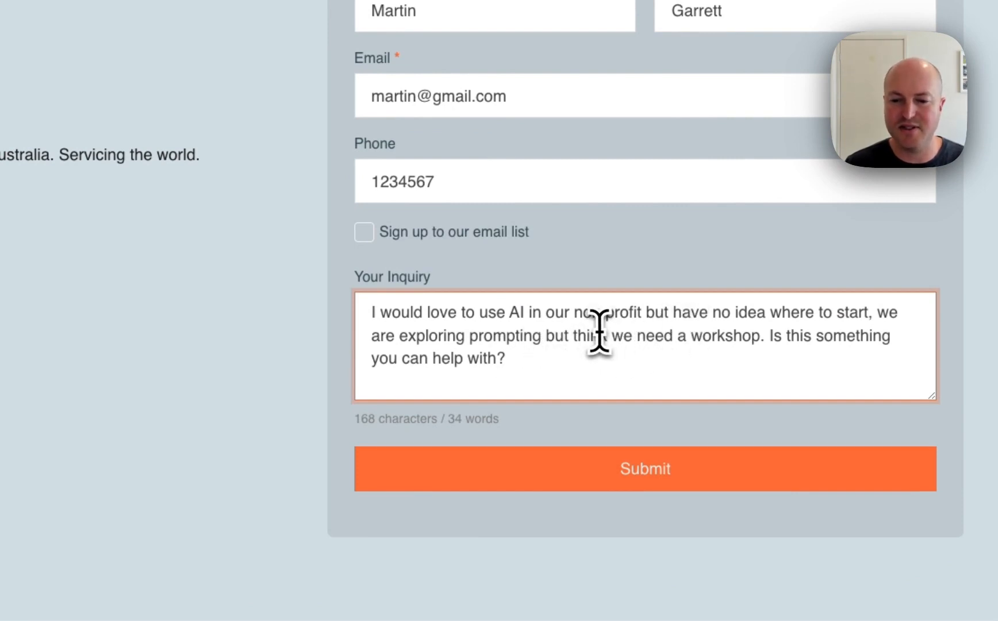
left_click(612, 474)
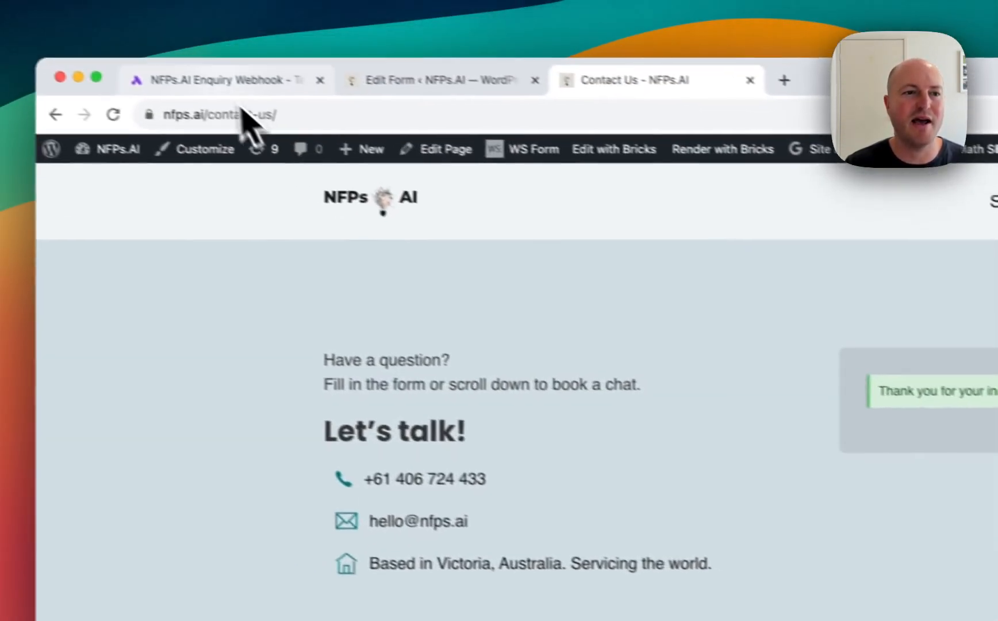
Return to Activepieces and open the latest run of the NFPs.AI Enquiry Webhook - Text Message Alert flow.
left_click(221, 80)
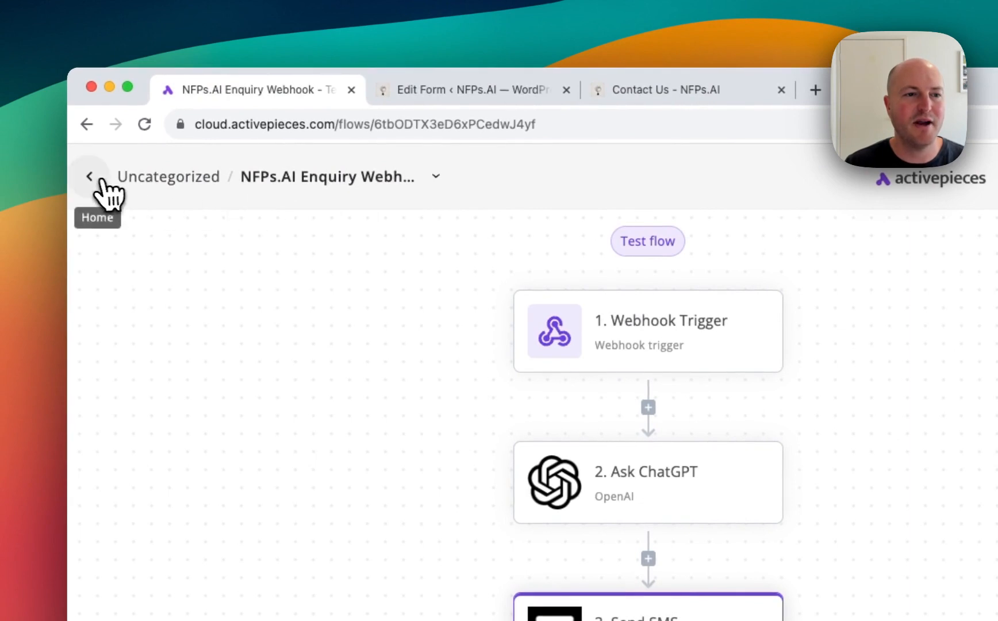
left_click(90, 176)
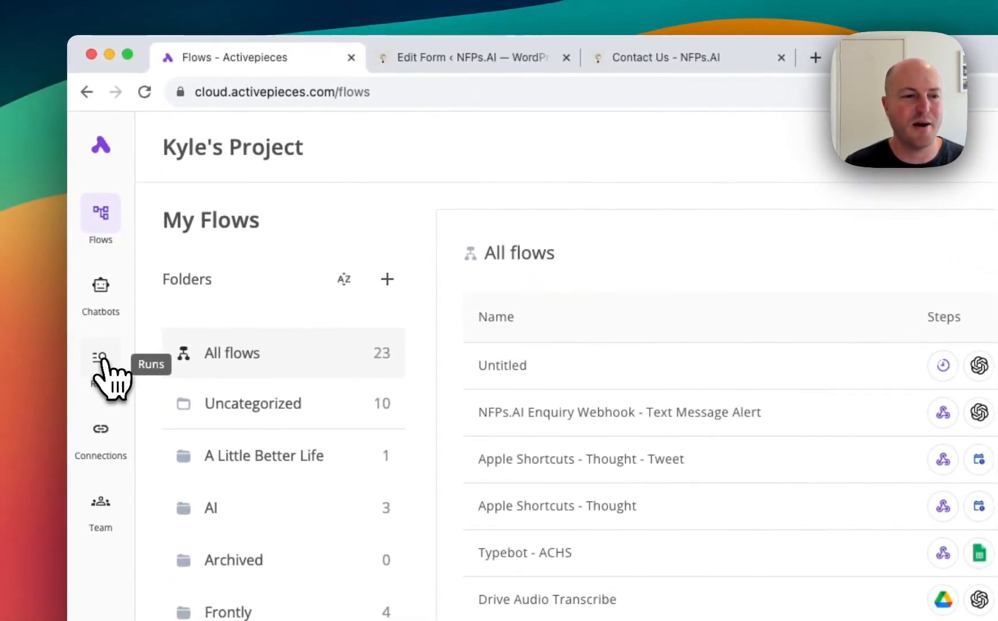
left_click(104, 359)
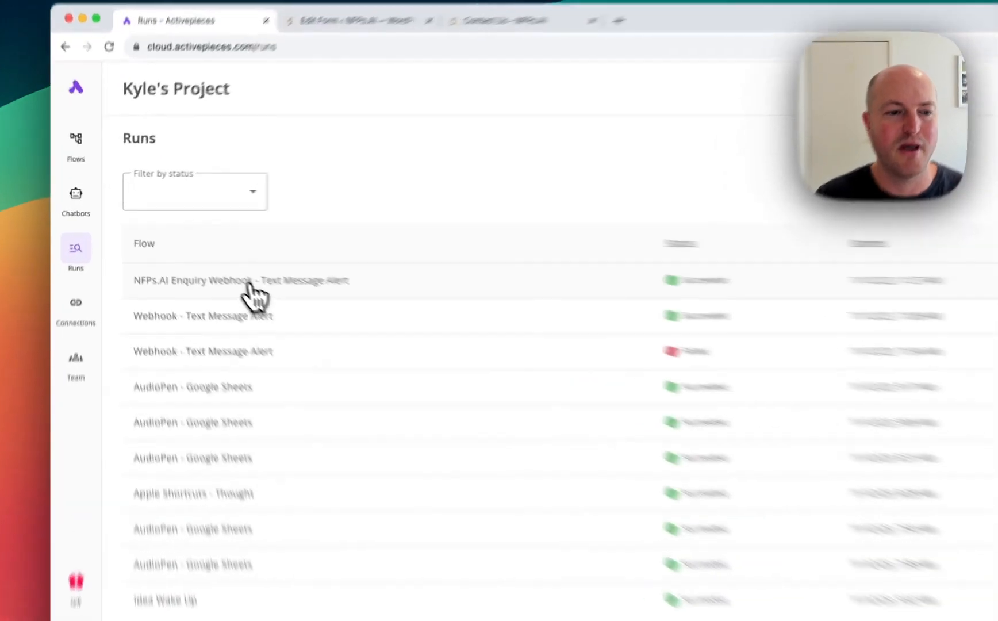
left_click(198, 253)
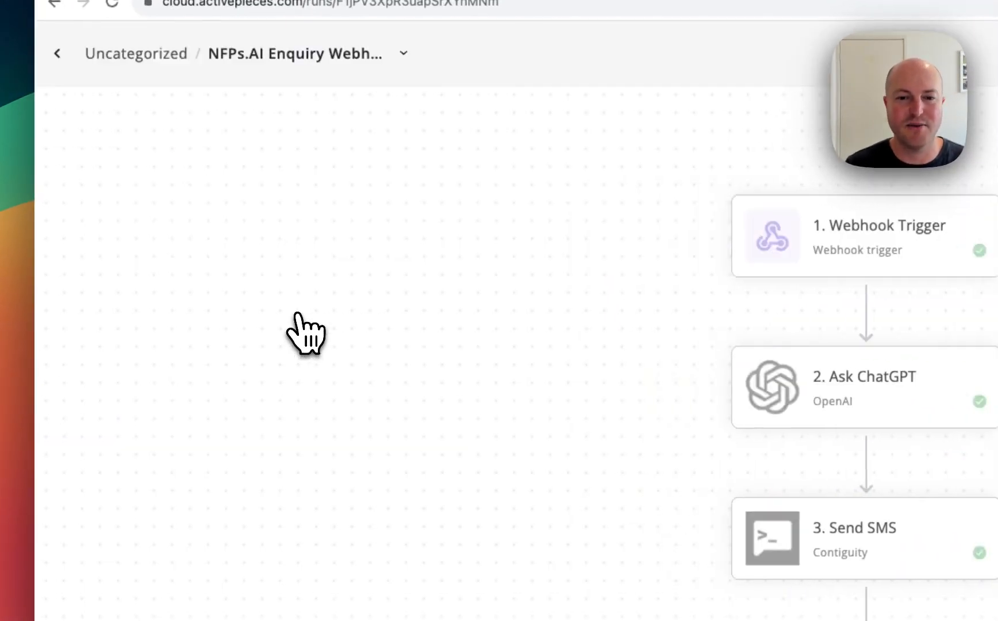
Enlarge the Webhook Trigger's run details and read the submitted form fields and inquiry in its output body.
left_click(883, 245)
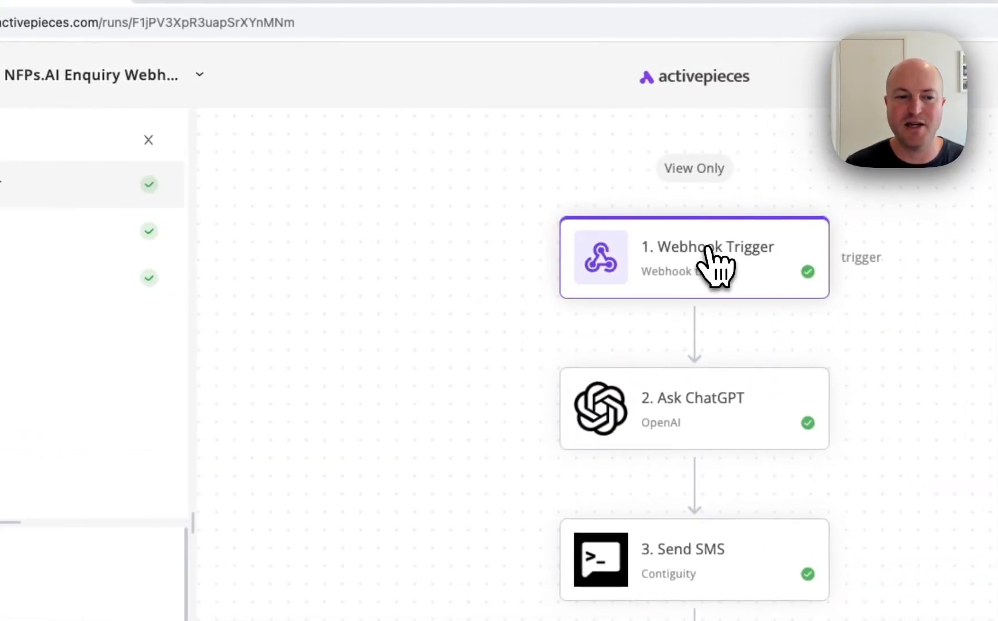
left_click_drag(191, 522, 377, 526)
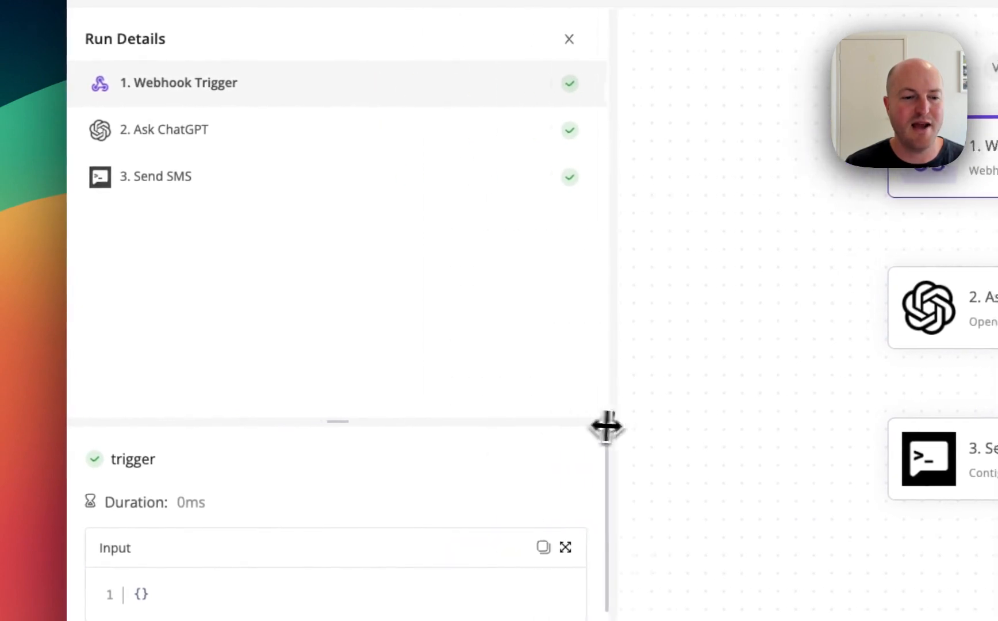
left_click_drag(351, 423, 339, 289)
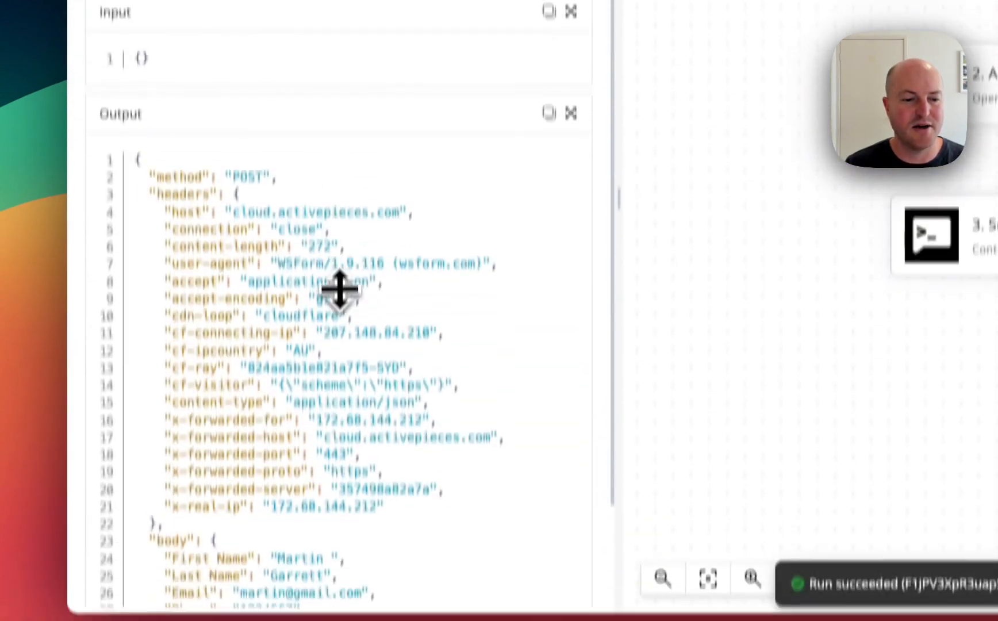
scroll(340, 289, "down", 4)
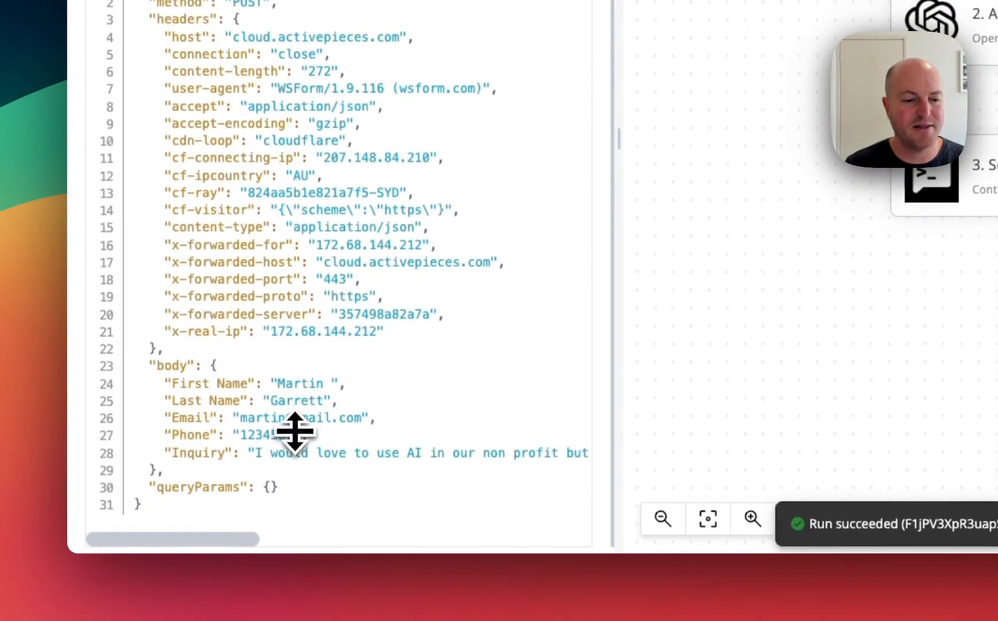
scroll(296, 453, "right", 3)
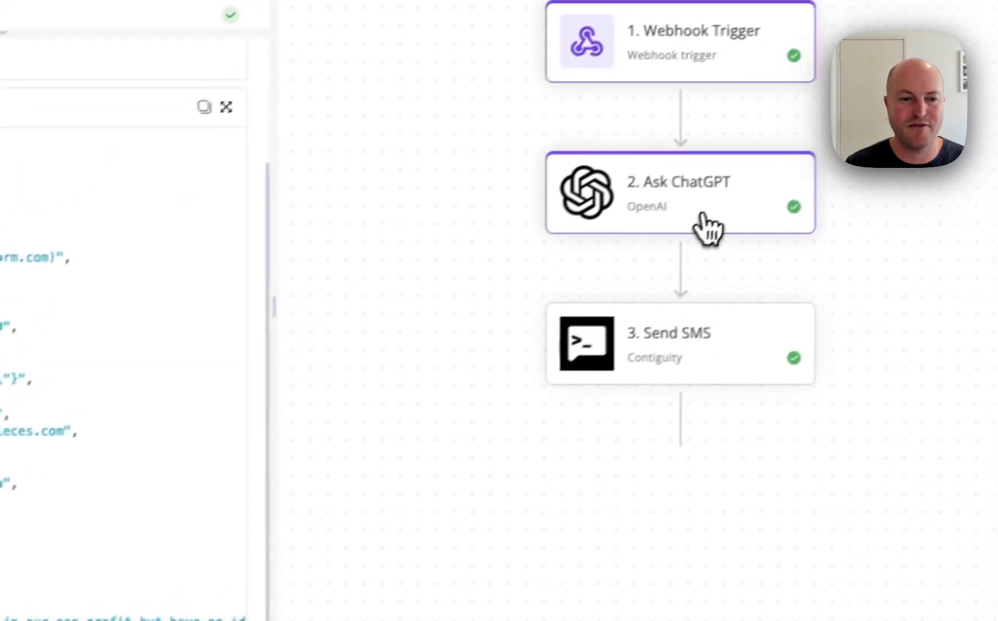
Read the run's full Ask ChatGPT summary and the Send SMS step's input and output, and leave the run for the flows list.
left_click(708, 229)
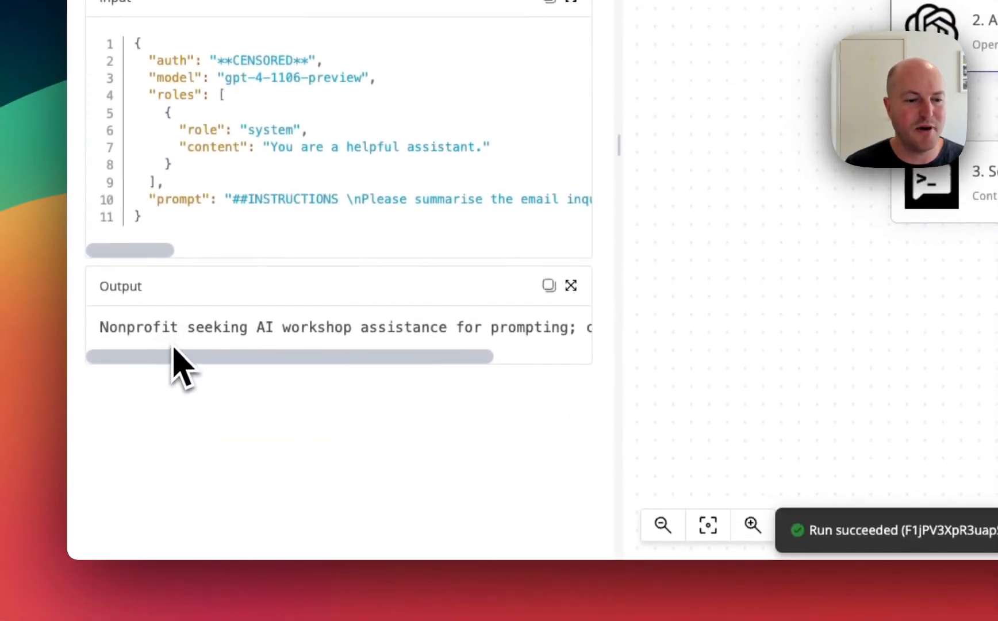
scroll(183, 341, "right", 5)
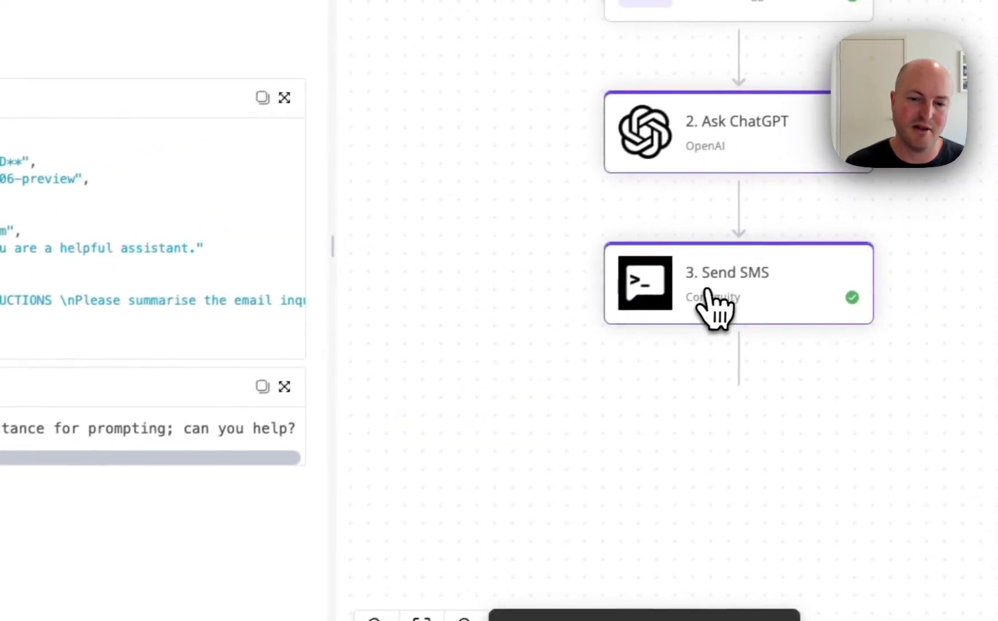
left_click(719, 313)
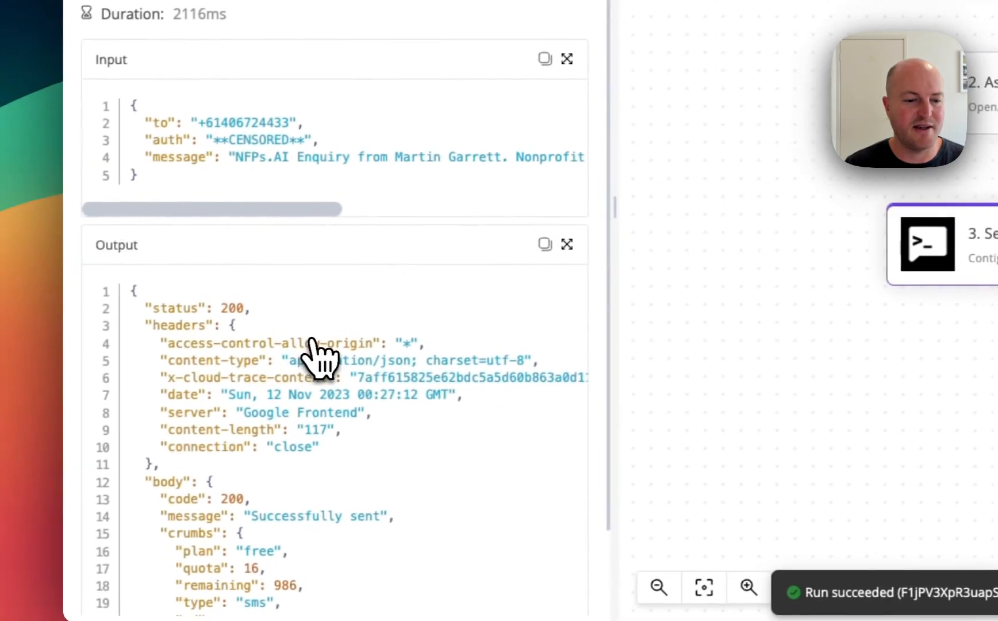
scroll(320, 358, "down", 2)
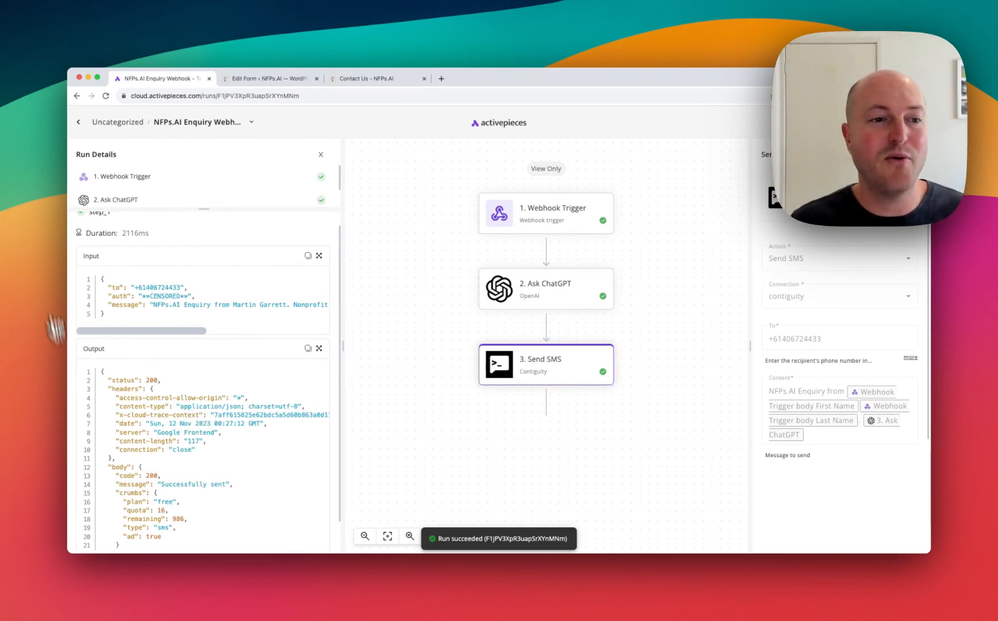
left_click(84, 123)
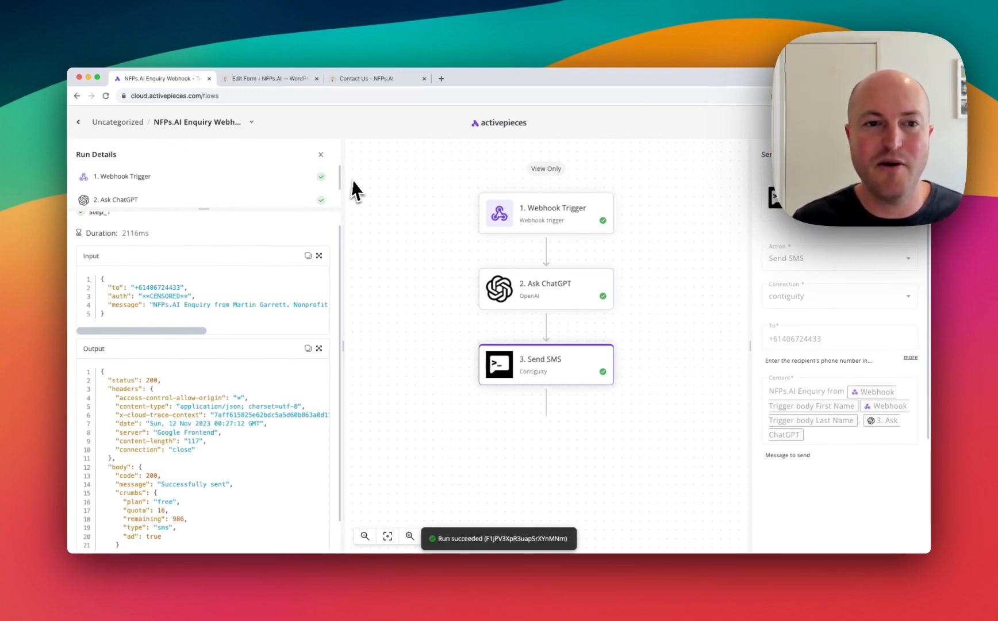